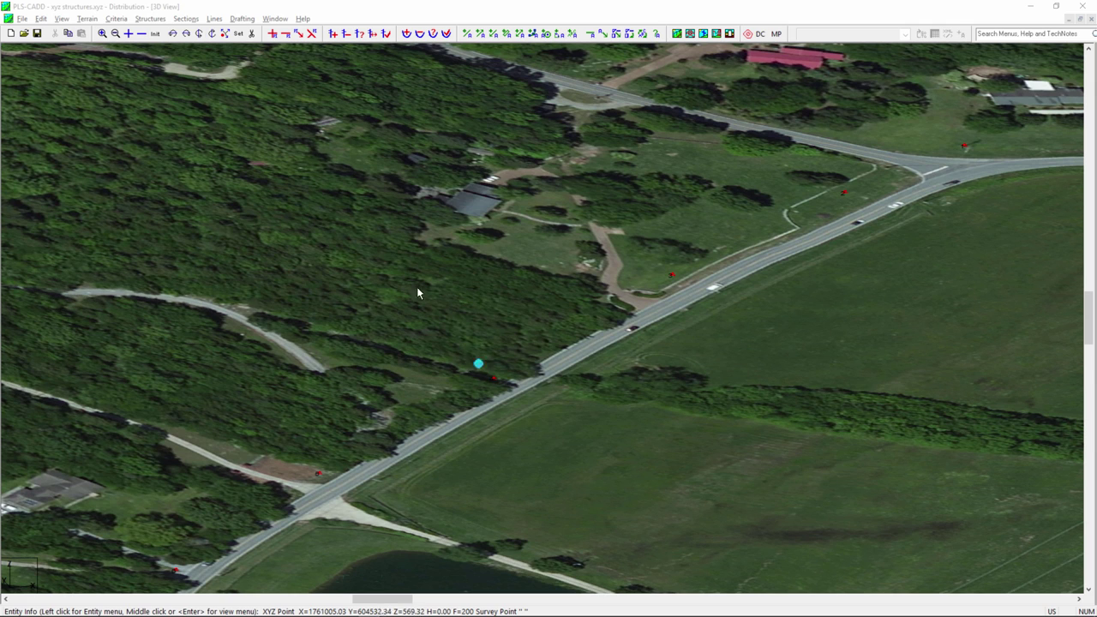
Add a vc5.21.pol pole as Structure #1 on the lower-left road-junction survey point
click(319, 476)
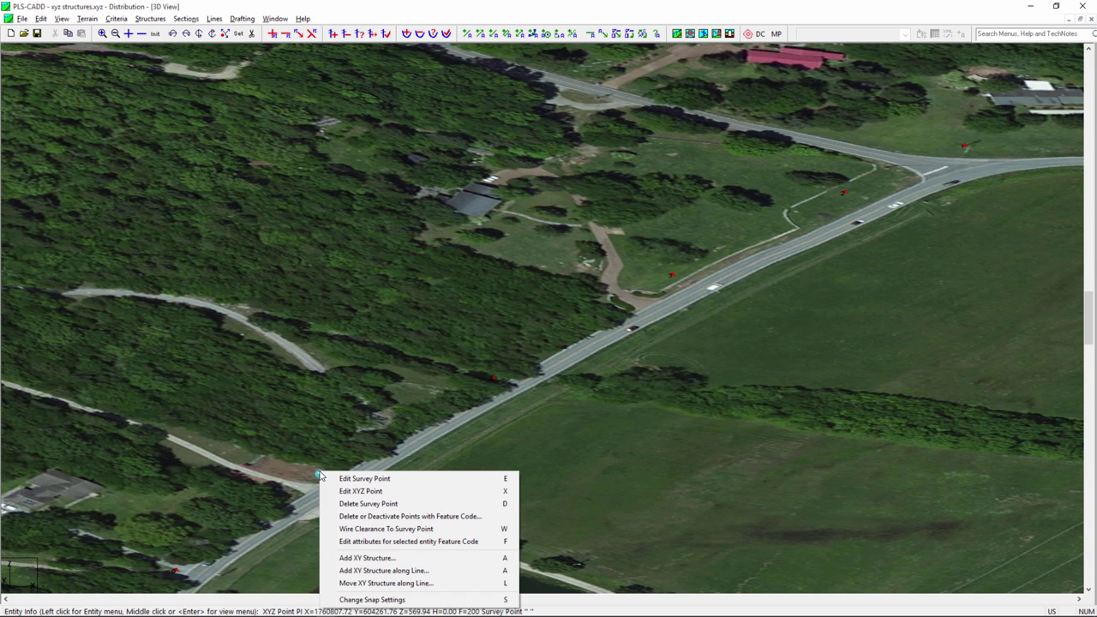
click(367, 558)
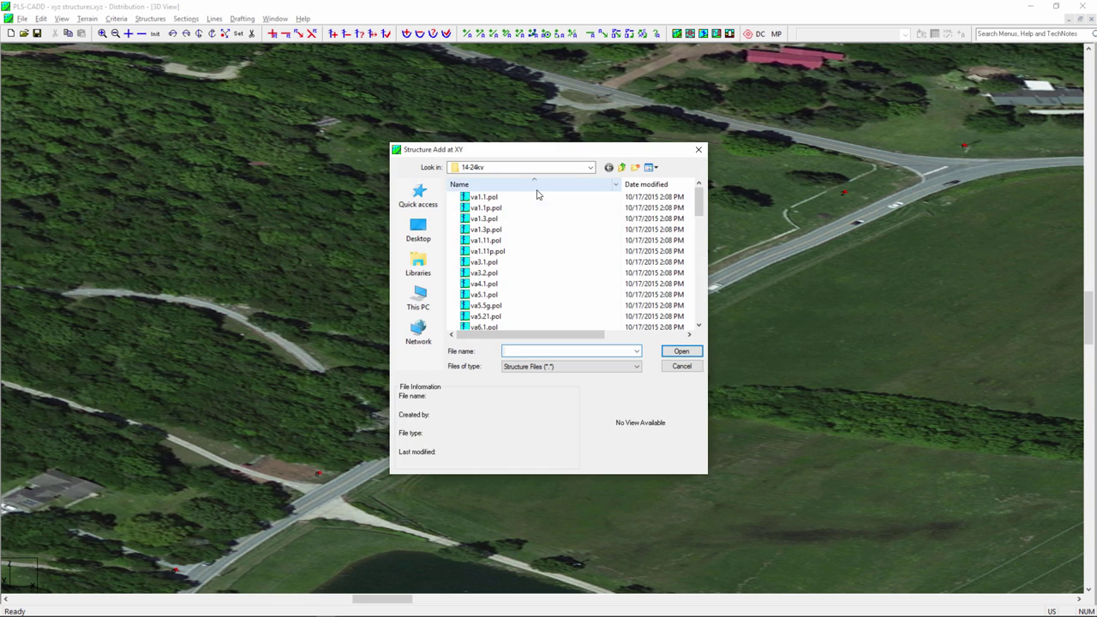
drag(700, 198, 698, 287)
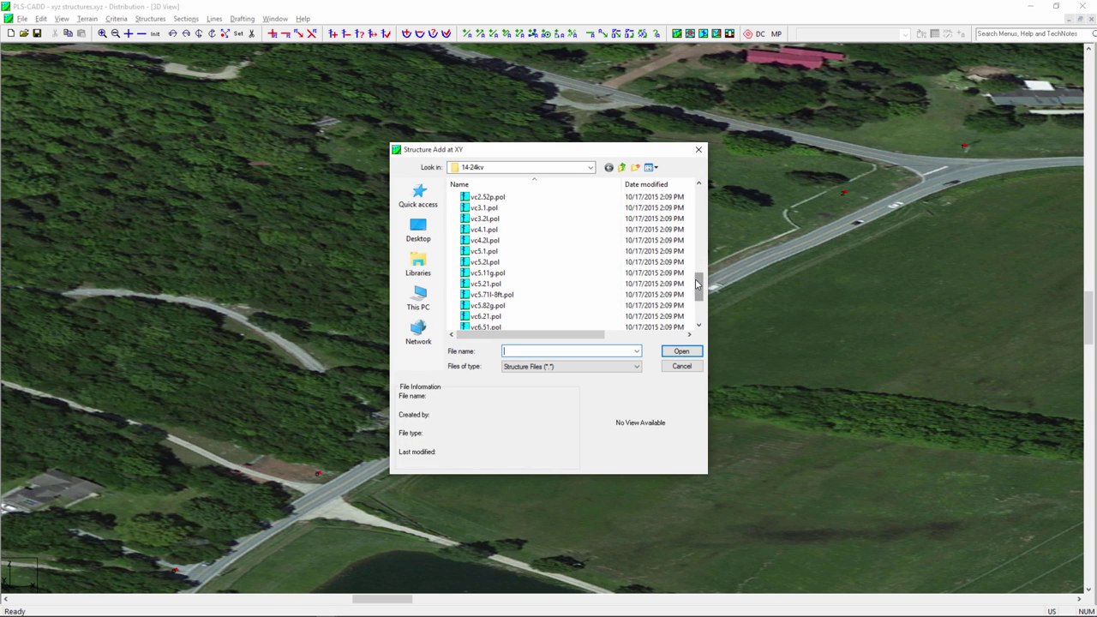
click(512, 288)
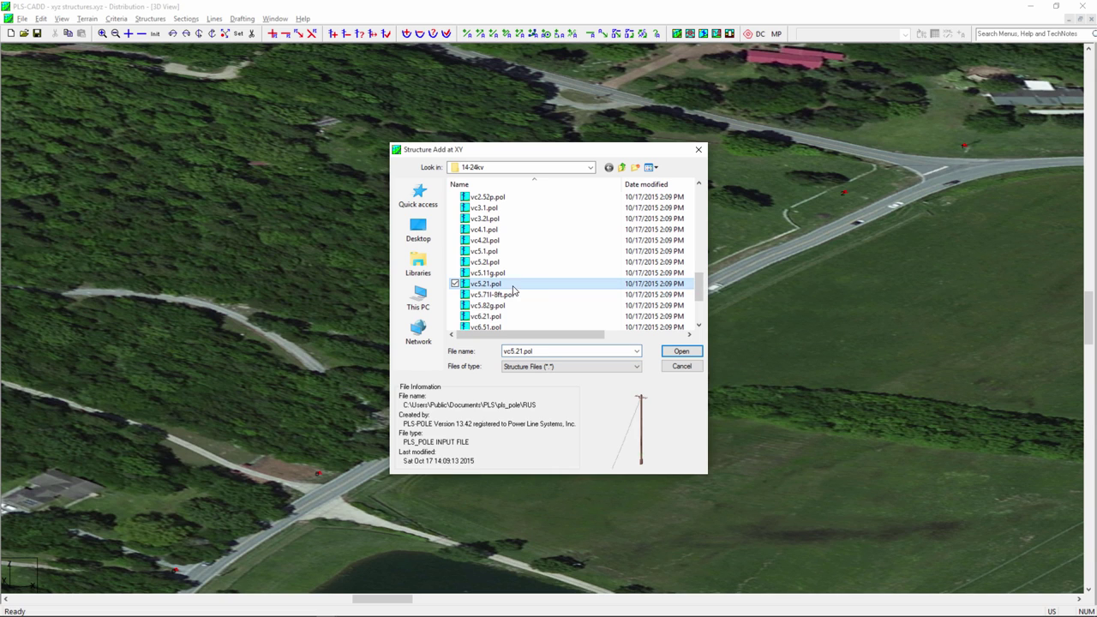
click(680, 352)
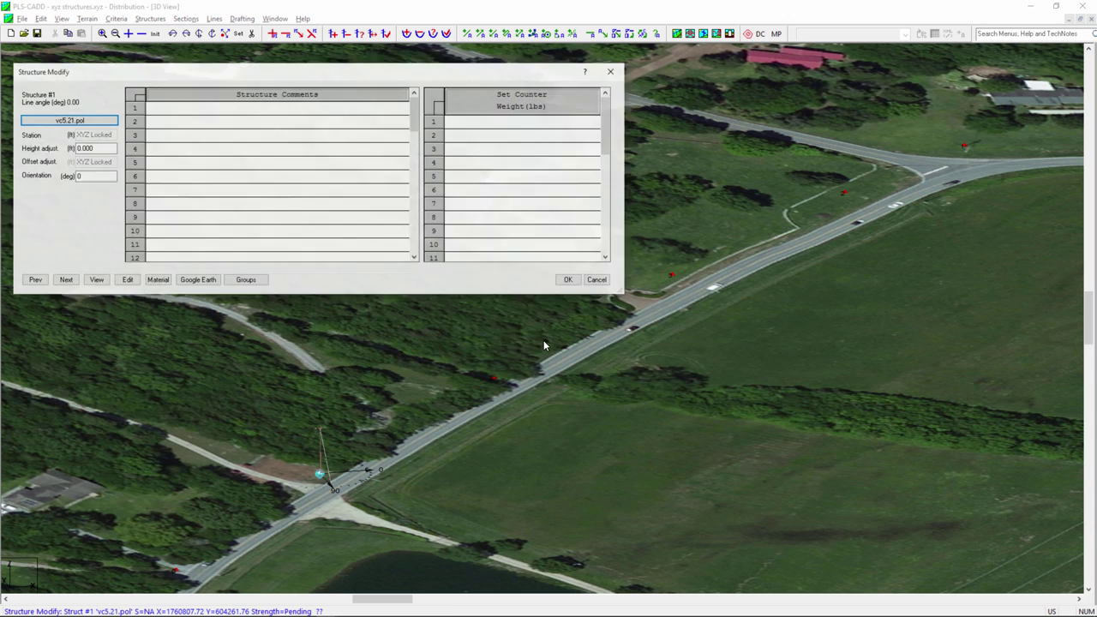
click(567, 279)
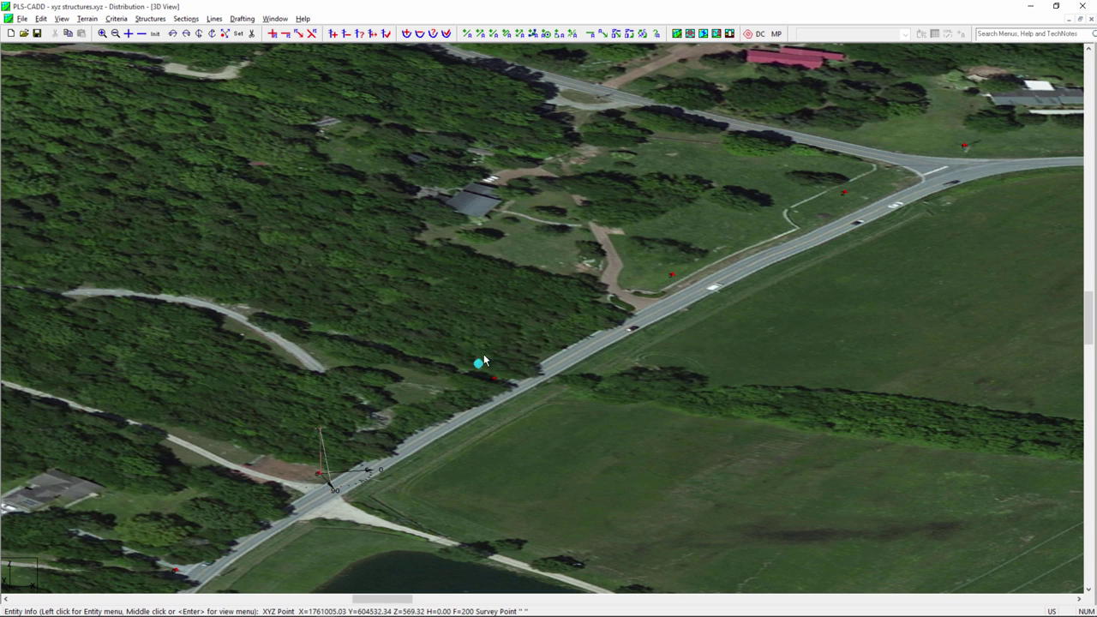
Add a vc1.11.pol pole as Structure #2 on the roadside survey point mid-view
click(493, 378)
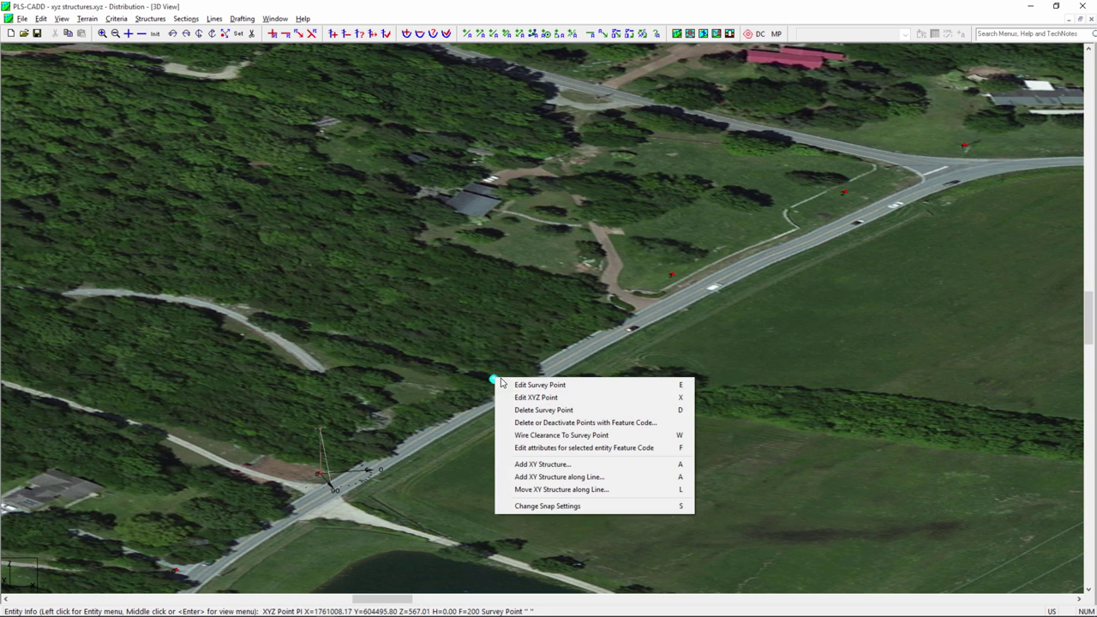
click(567, 468)
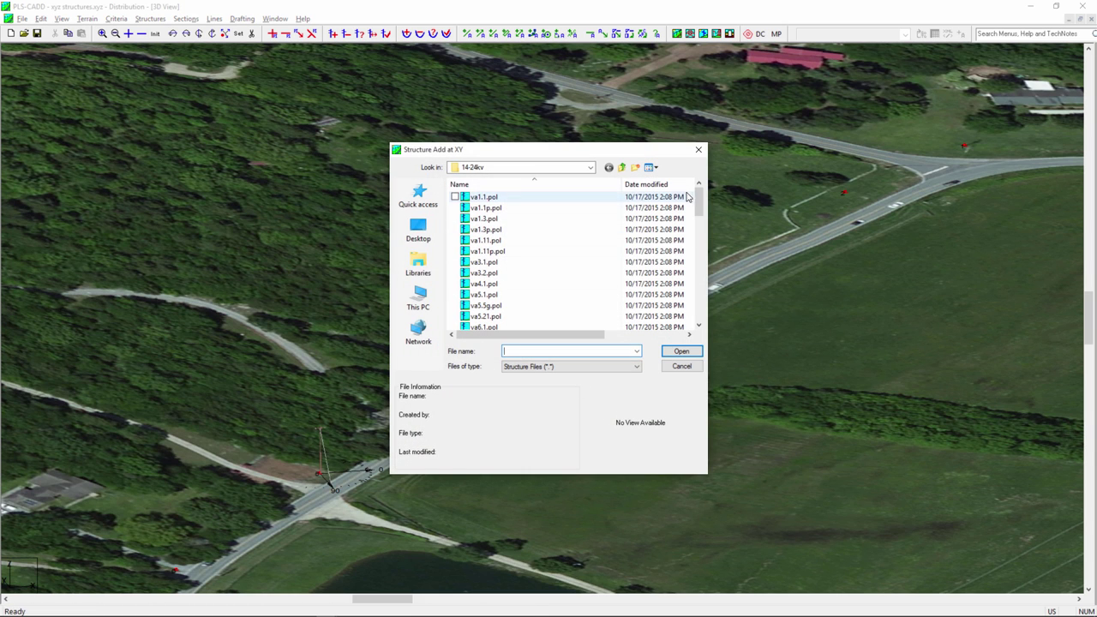
drag(700, 196, 700, 244)
click(490, 283)
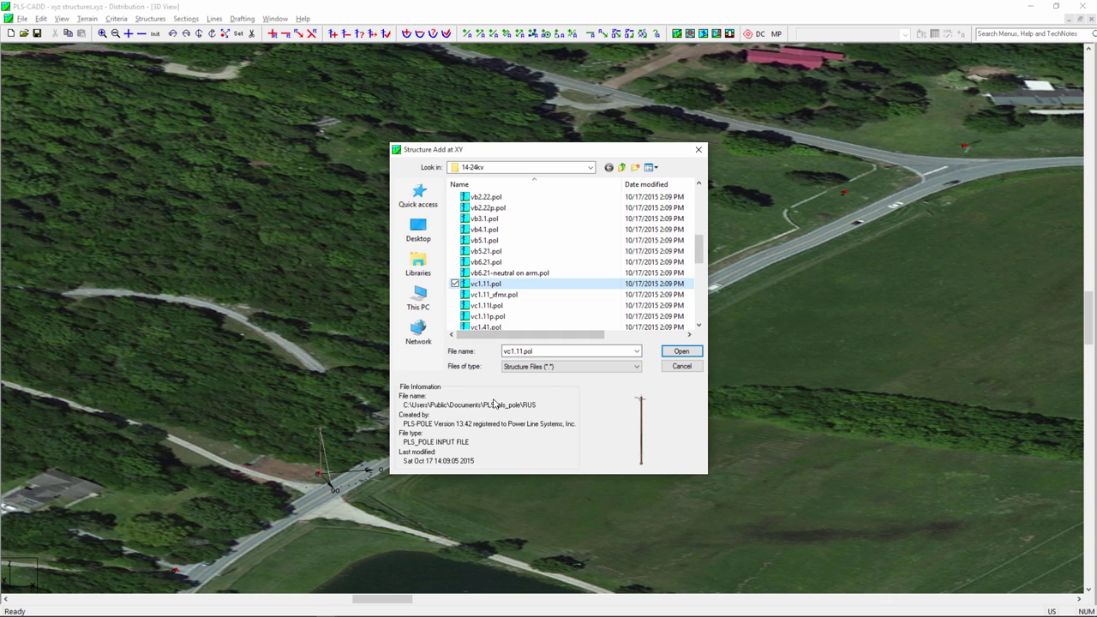
click(681, 352)
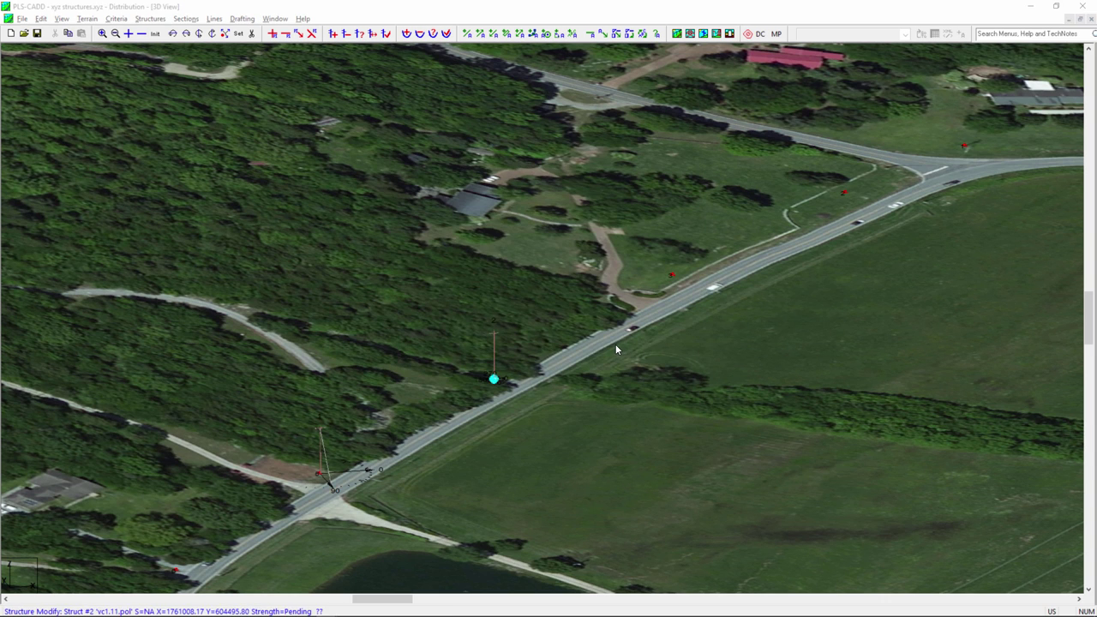
click(569, 280)
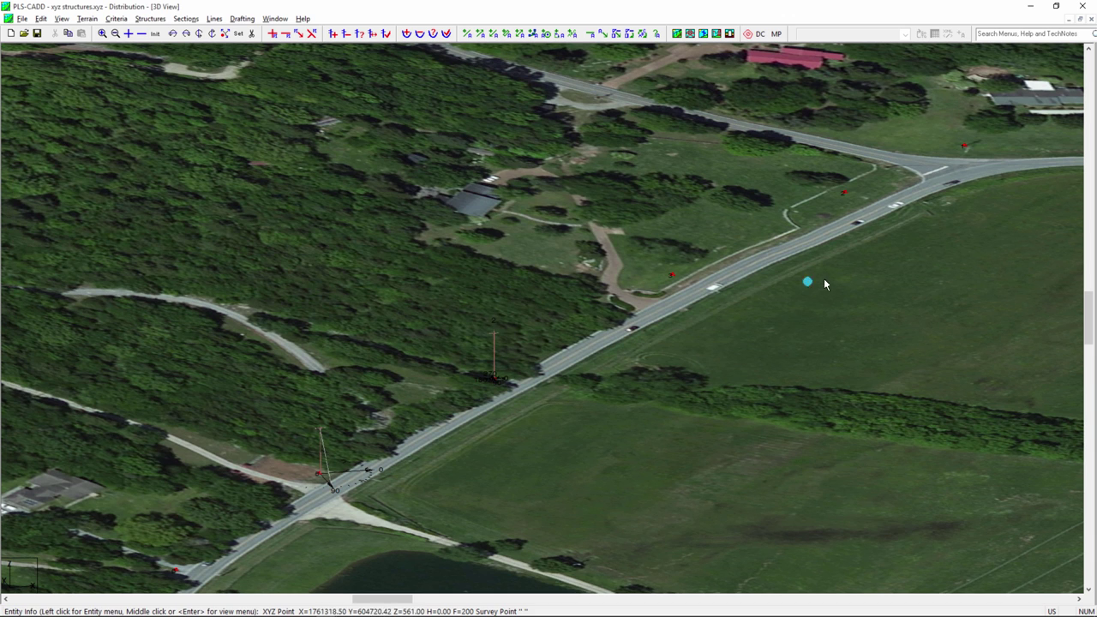
Add a vc5.21.pol pole as the third structure on the upper-right junction survey point
click(972, 146)
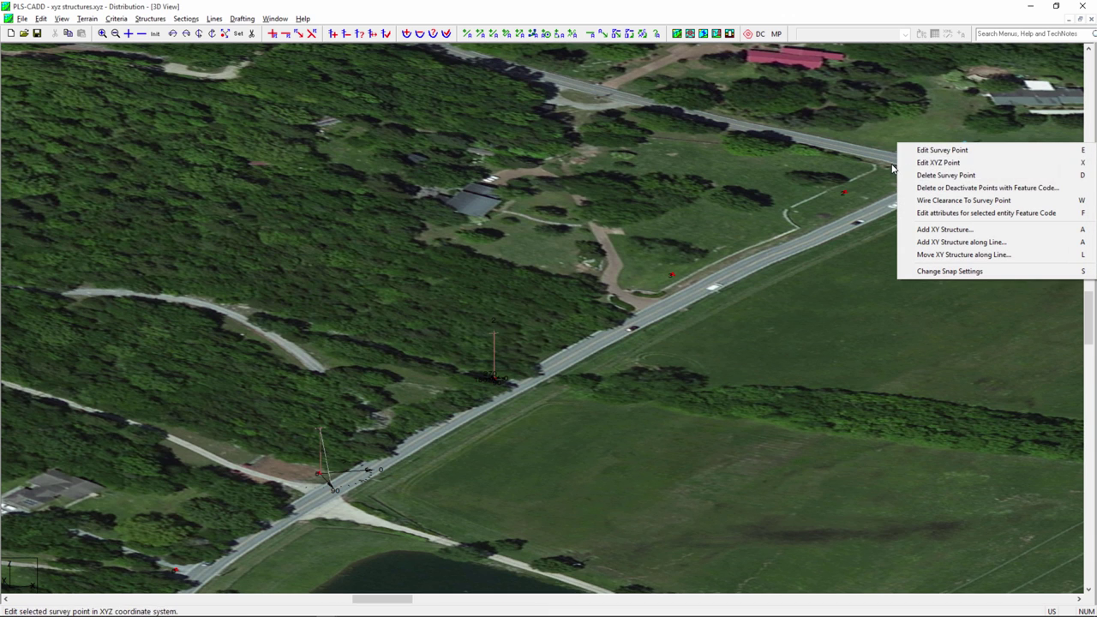
click(969, 230)
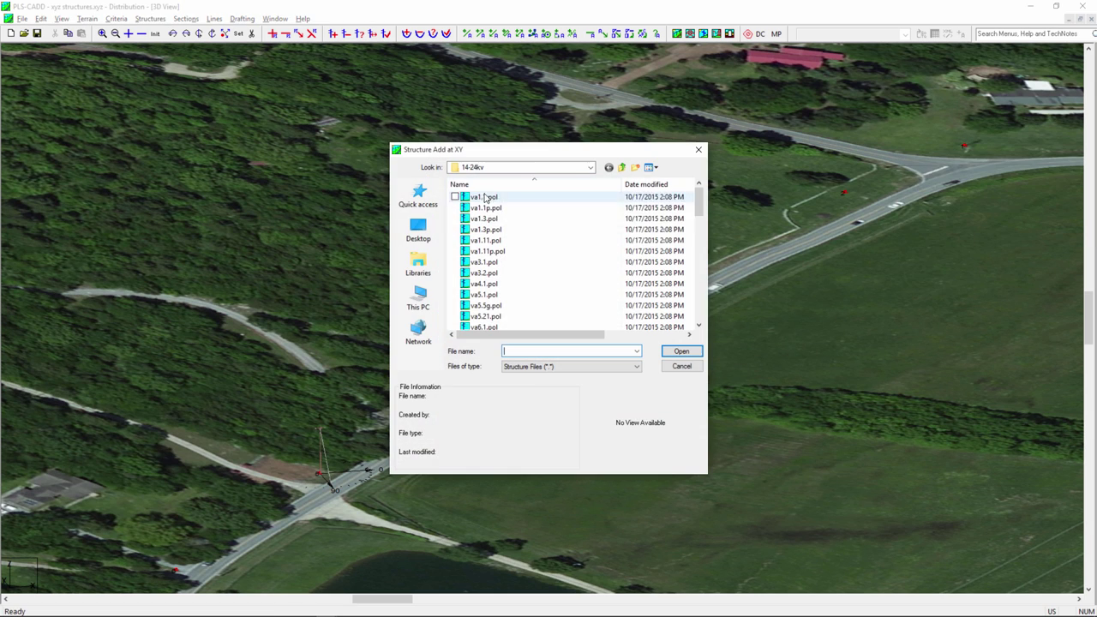
drag(697, 201, 698, 283)
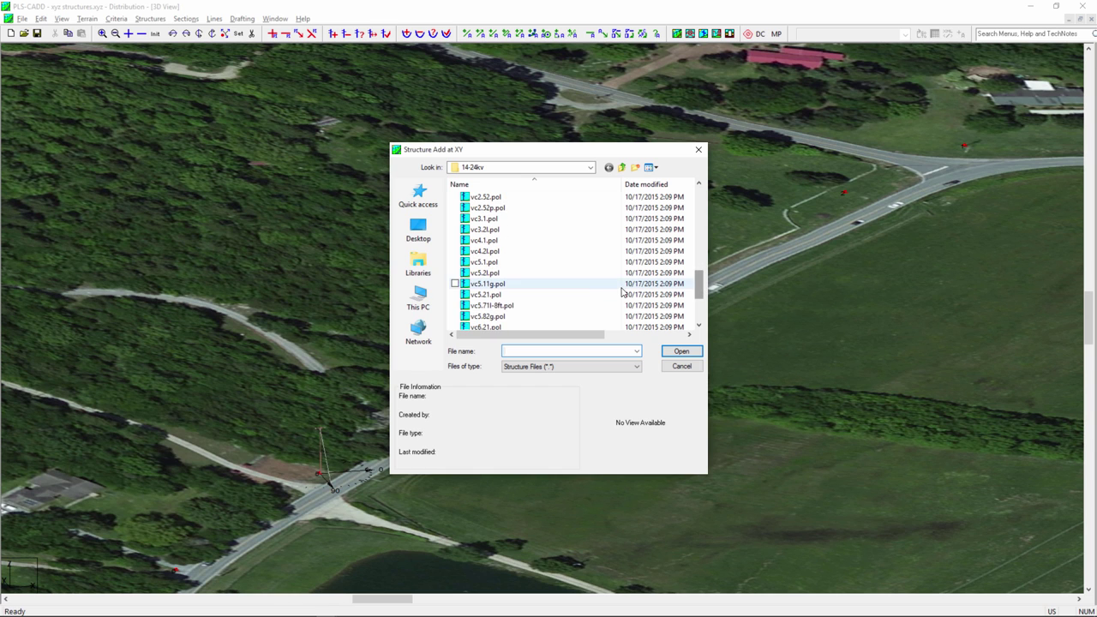
click(517, 296)
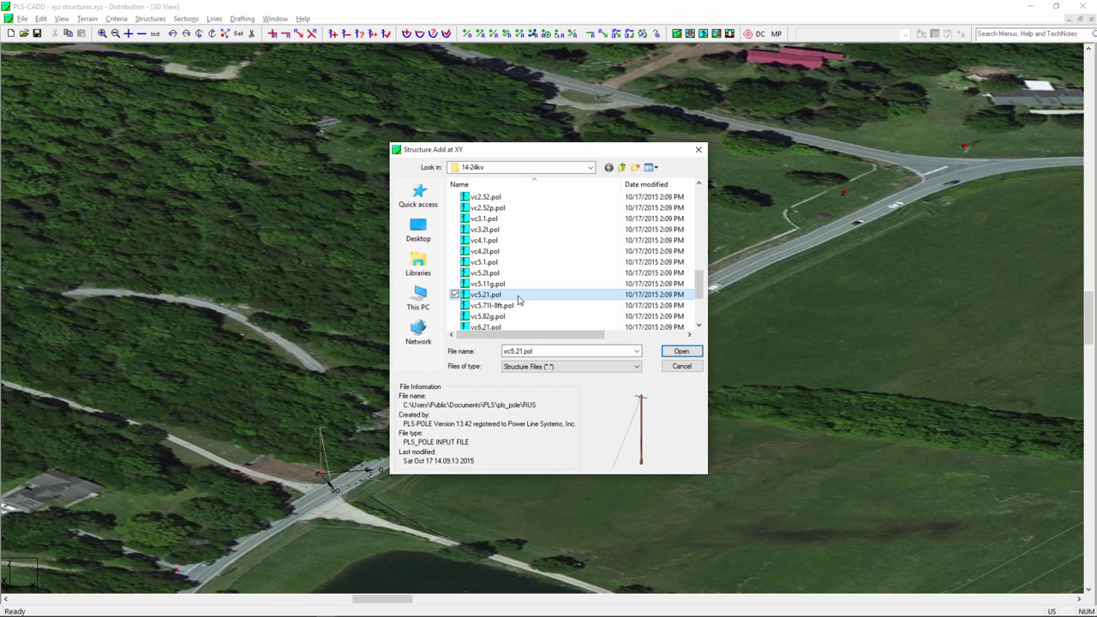
click(668, 352)
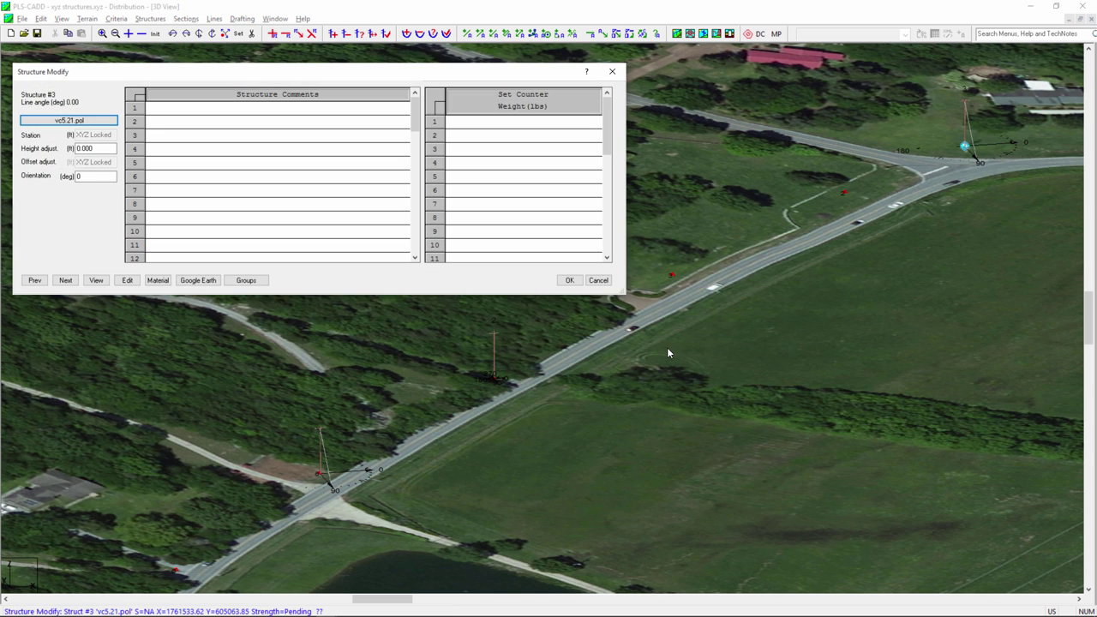
click(573, 280)
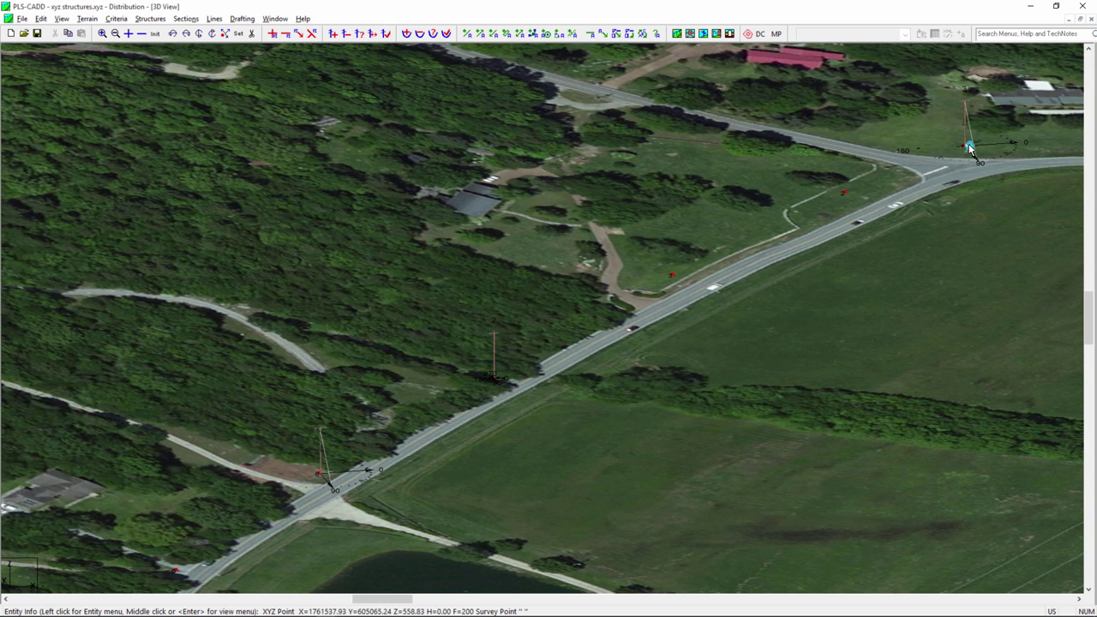
Run a line from the middle pole to the upper-right pole and place a first vc1.11.pol pole on it
click(496, 379)
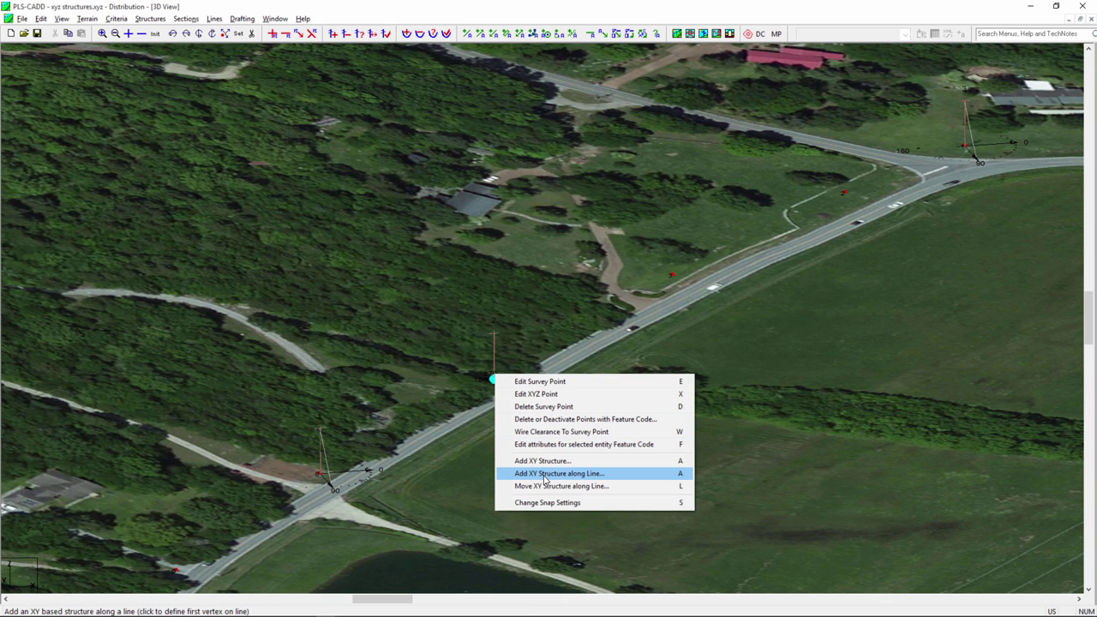
click(543, 474)
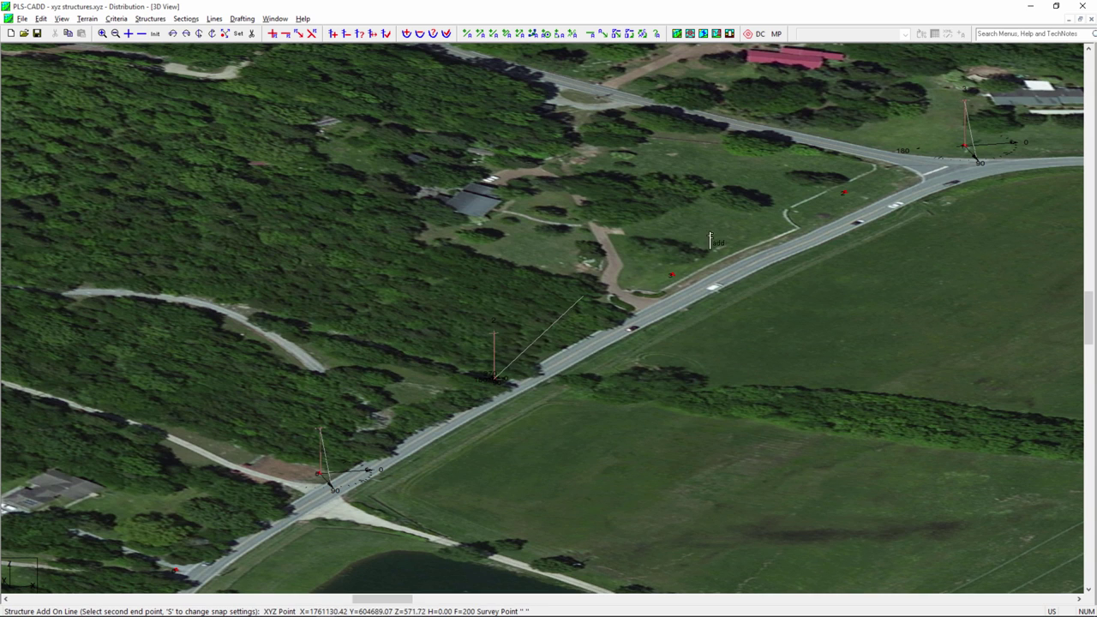
click(965, 130)
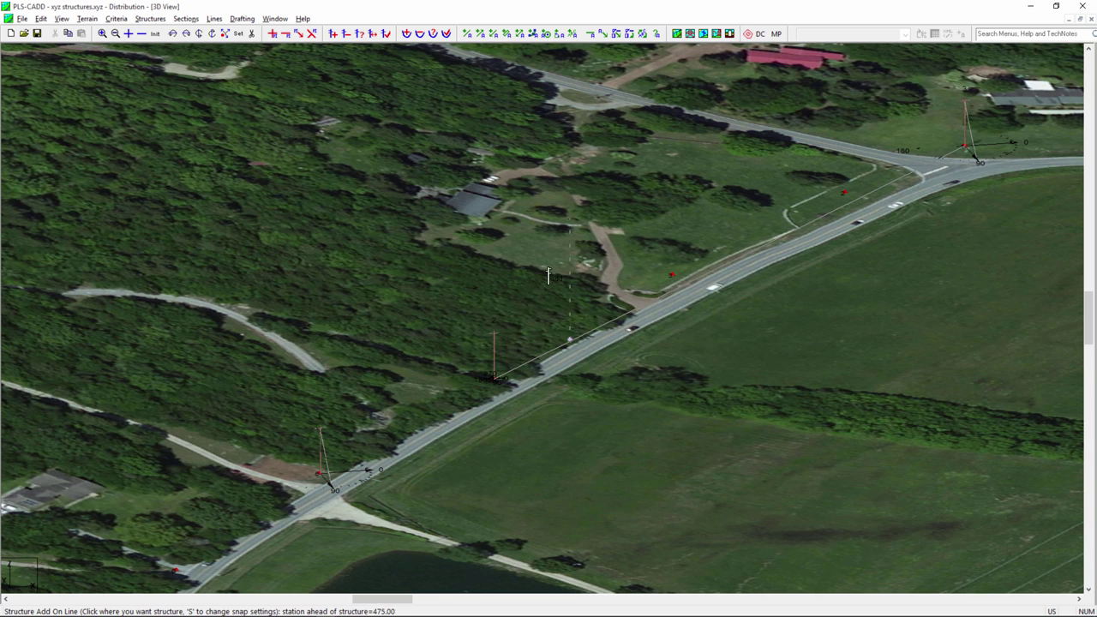
click(660, 242)
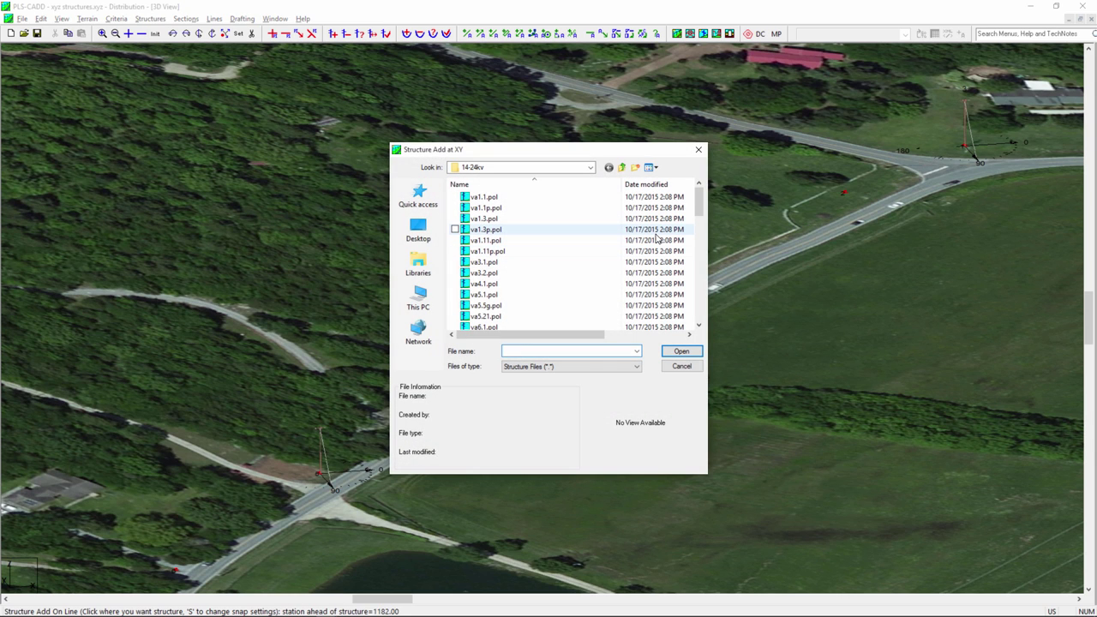
drag(700, 203, 700, 253)
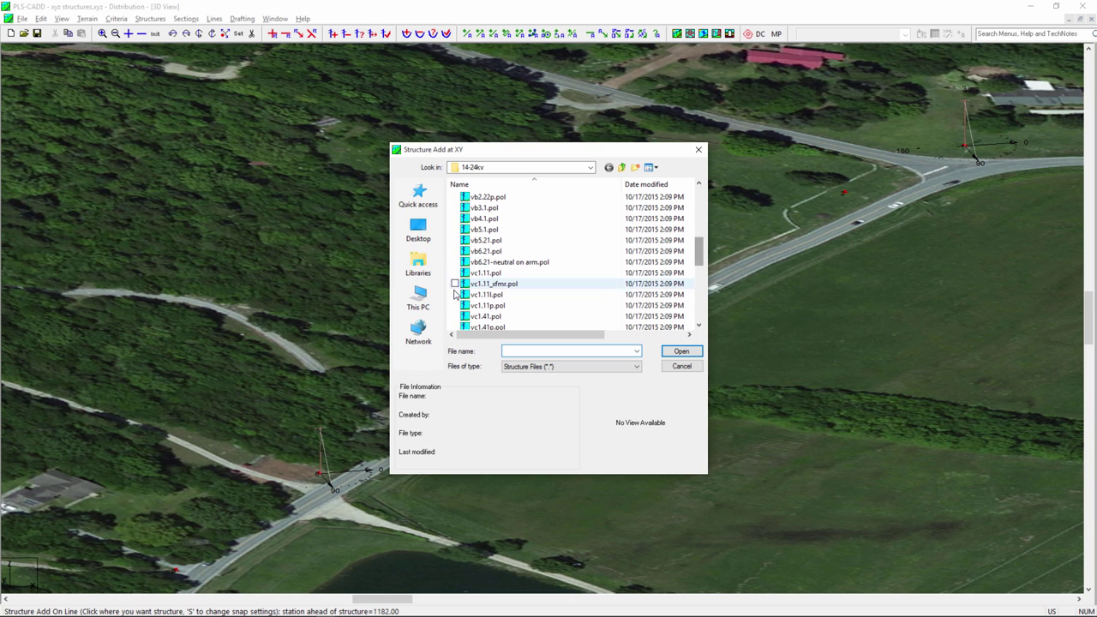
click(485, 272)
click(665, 352)
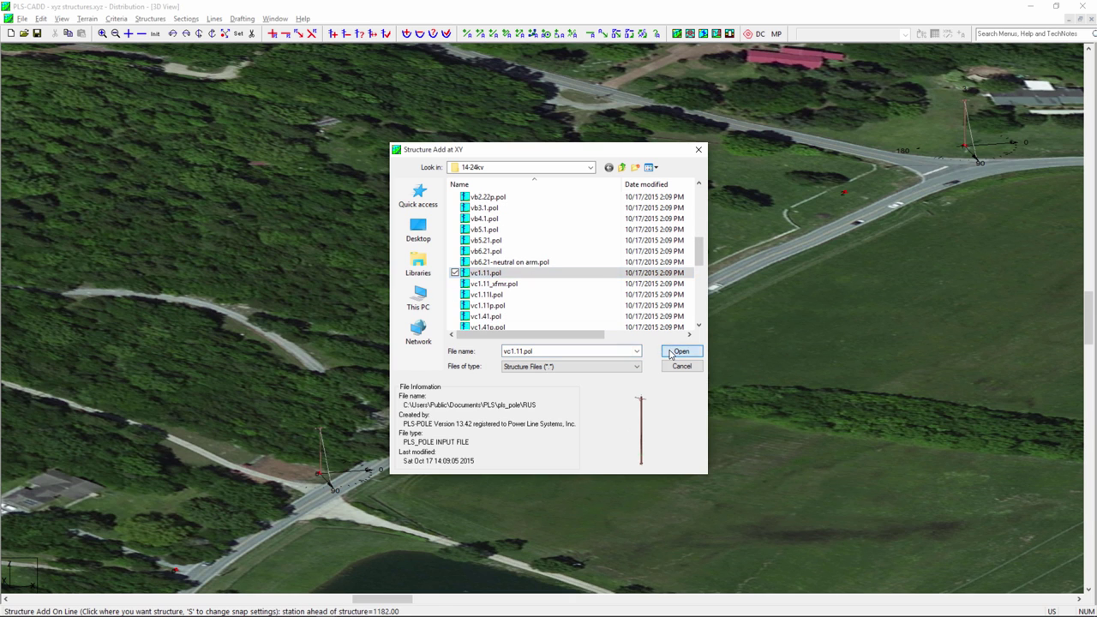
Place a second vc1.11.pol pole further along that line and finish the command
click(844, 224)
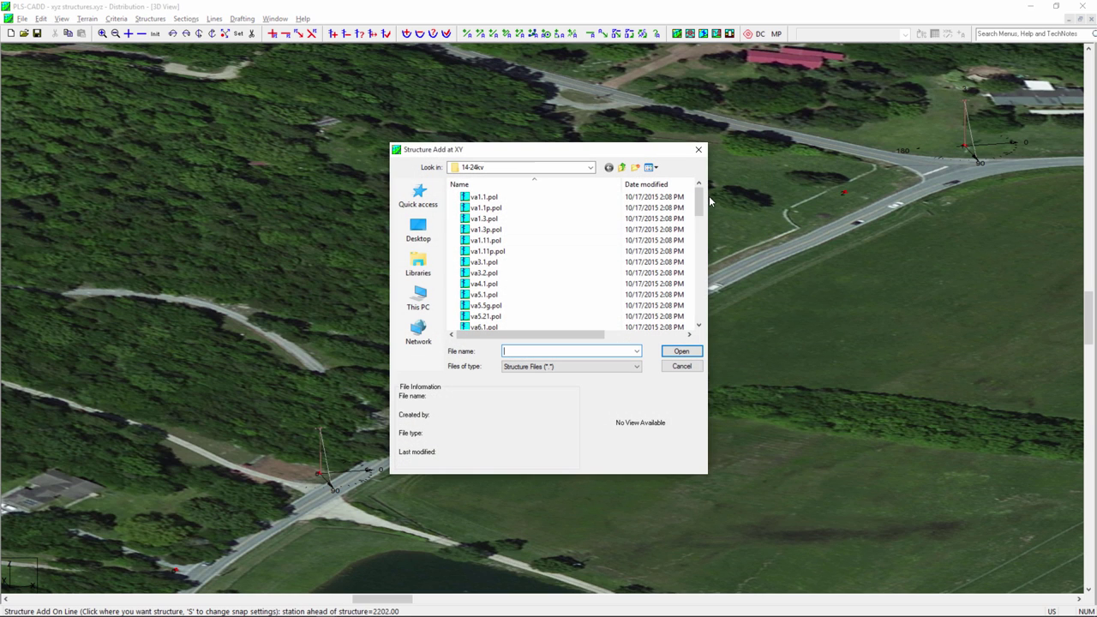
drag(699, 204, 698, 255)
click(531, 263)
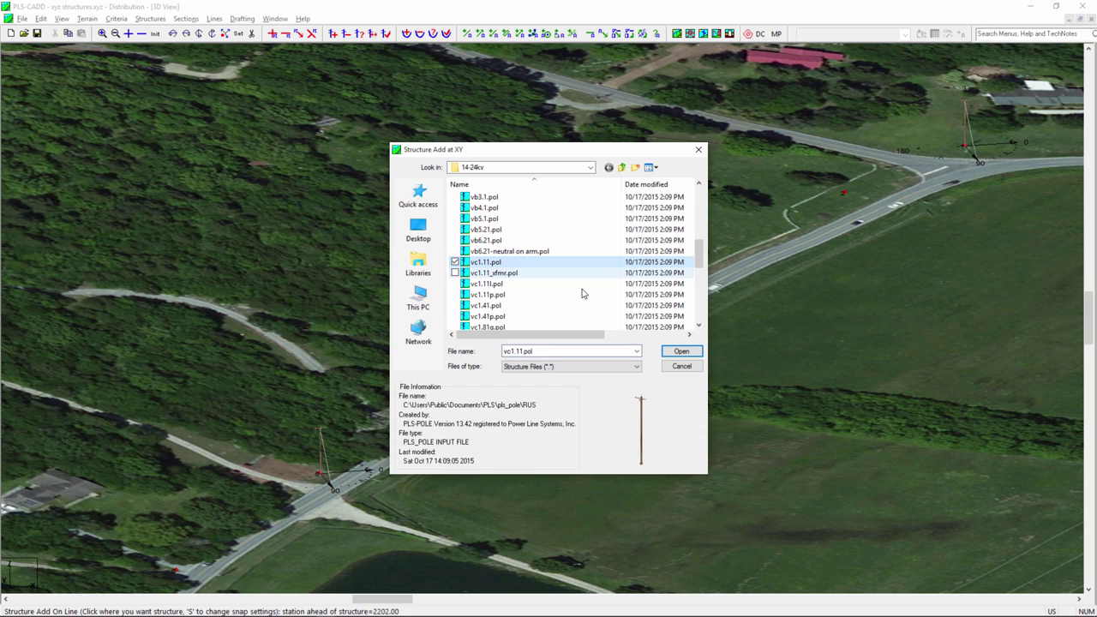
click(679, 353)
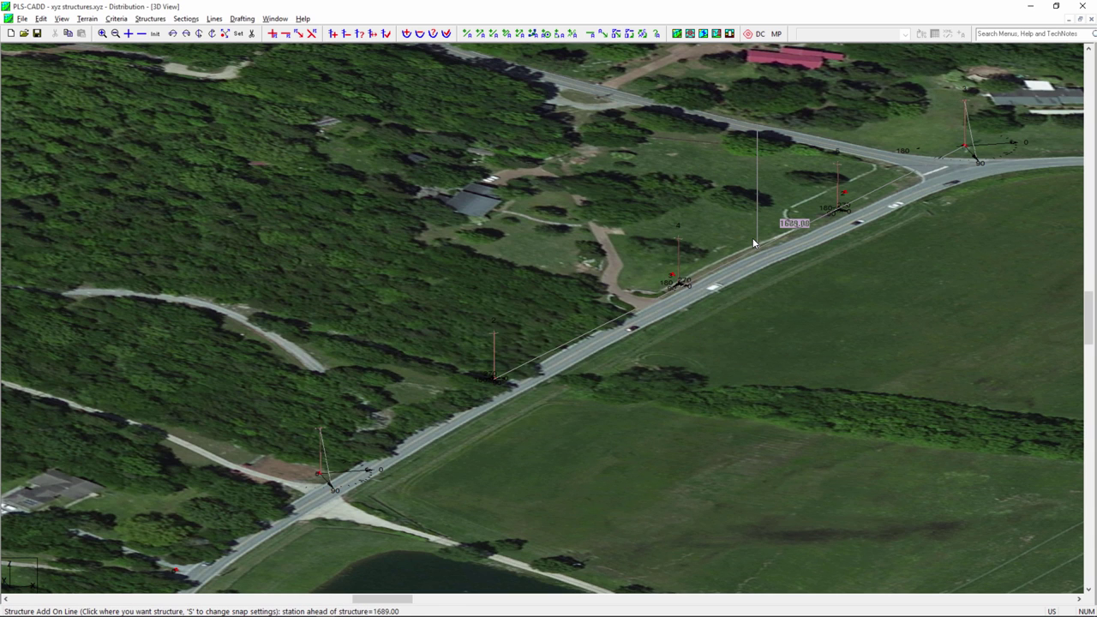
key(Escape)
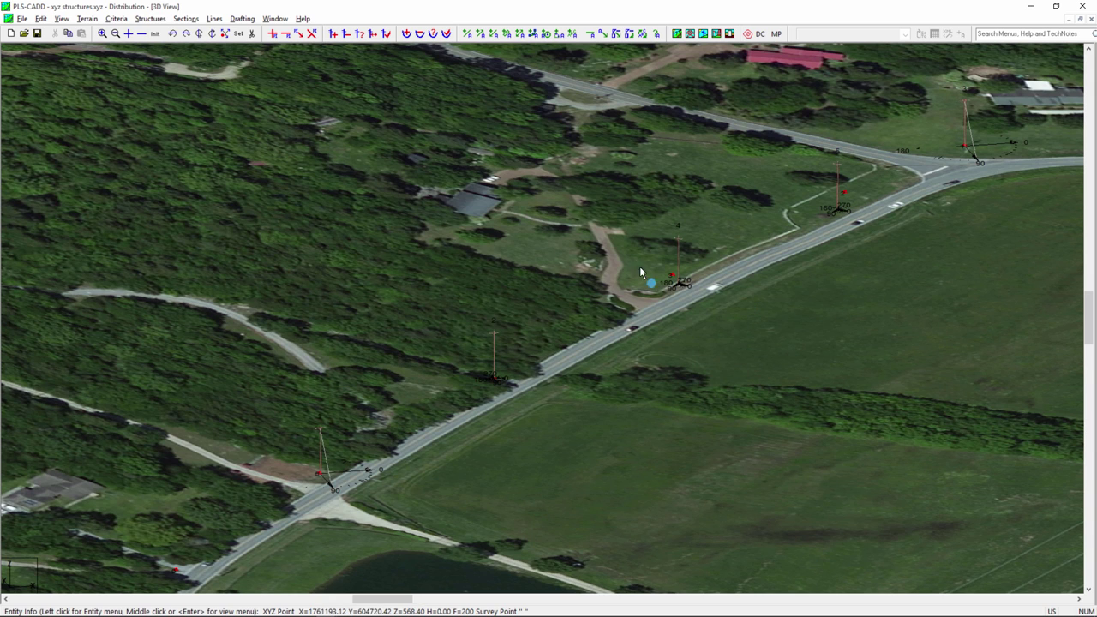
Snap structure bottoms to survey points, moving both in-line poles onto their nearby points
click(151, 19)
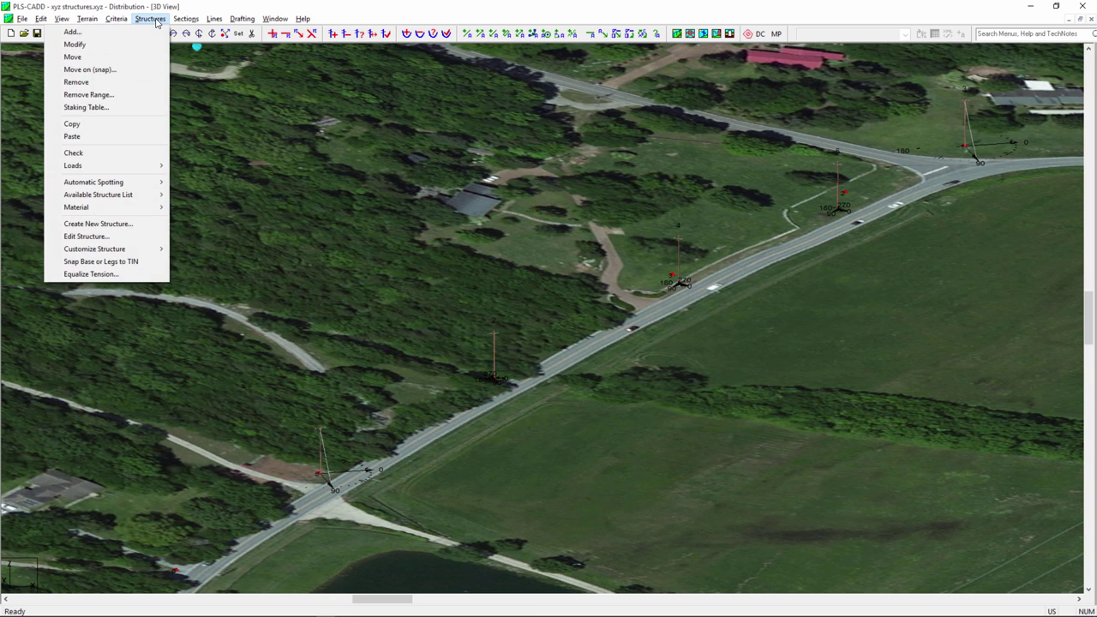
click(90, 69)
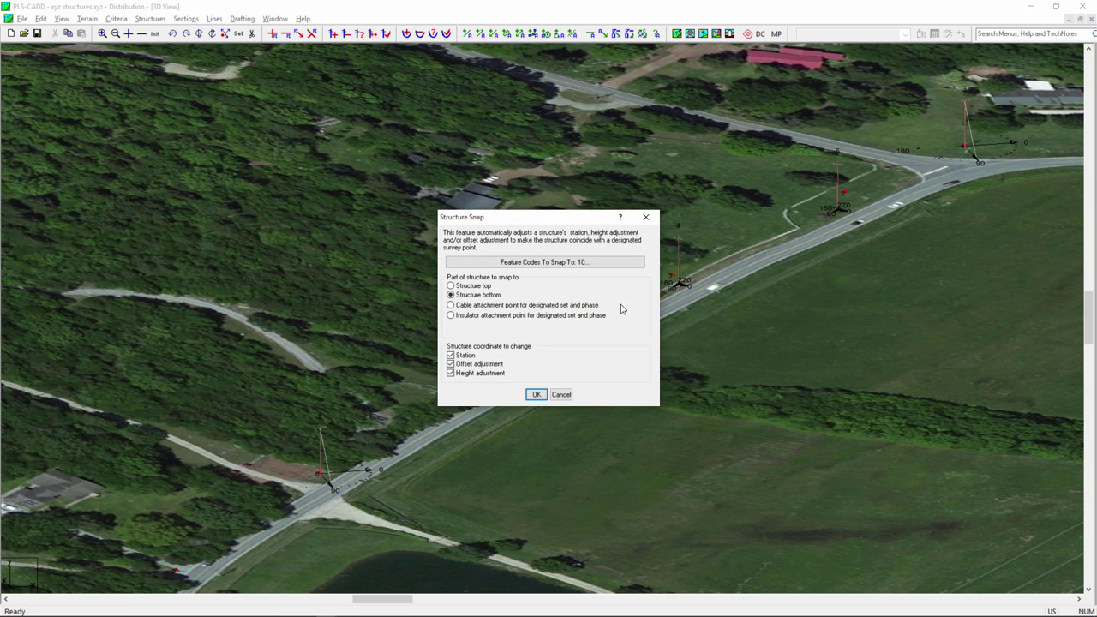
click(535, 394)
drag(683, 266, 677, 259)
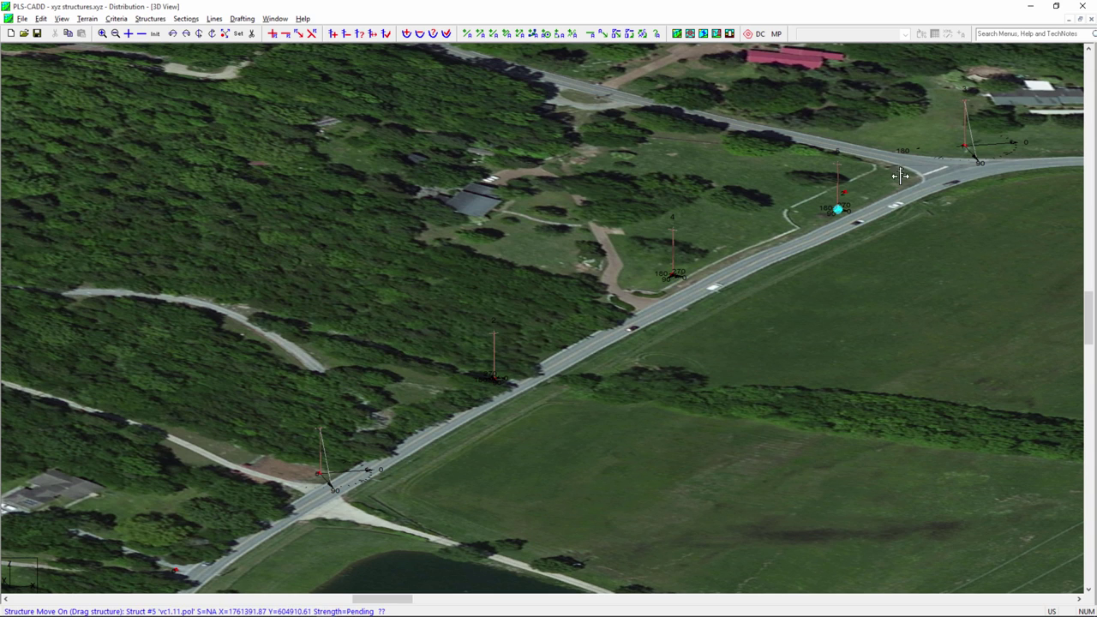
drag(829, 192, 850, 171)
String sparrow conductor through all five poles' attachments with 25 kV voltage and display weather case enabled
click(187, 19)
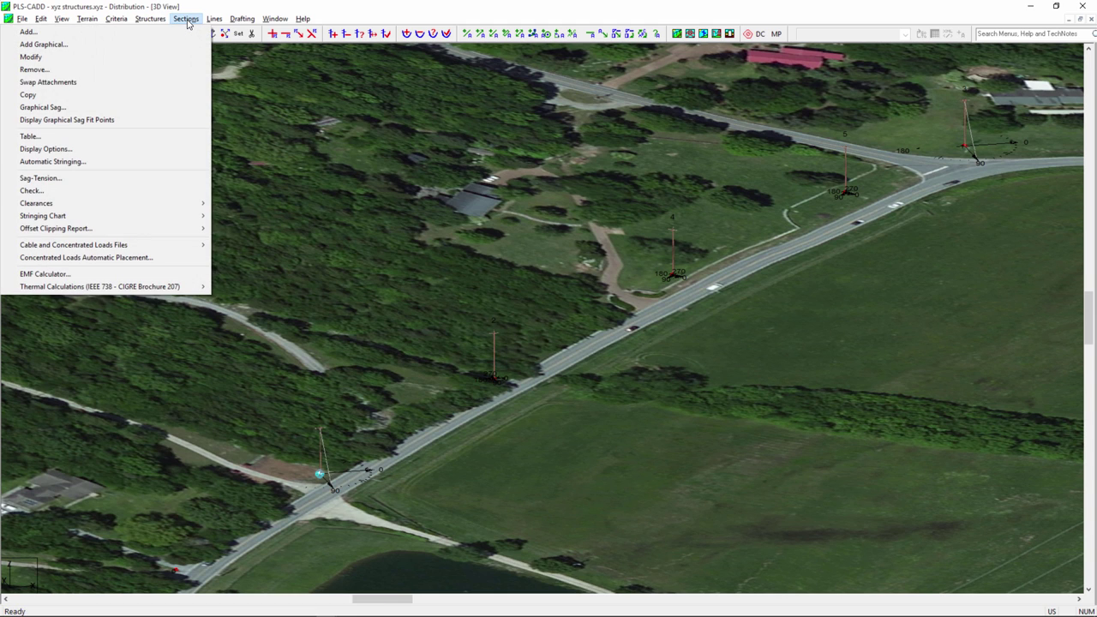
click(43, 44)
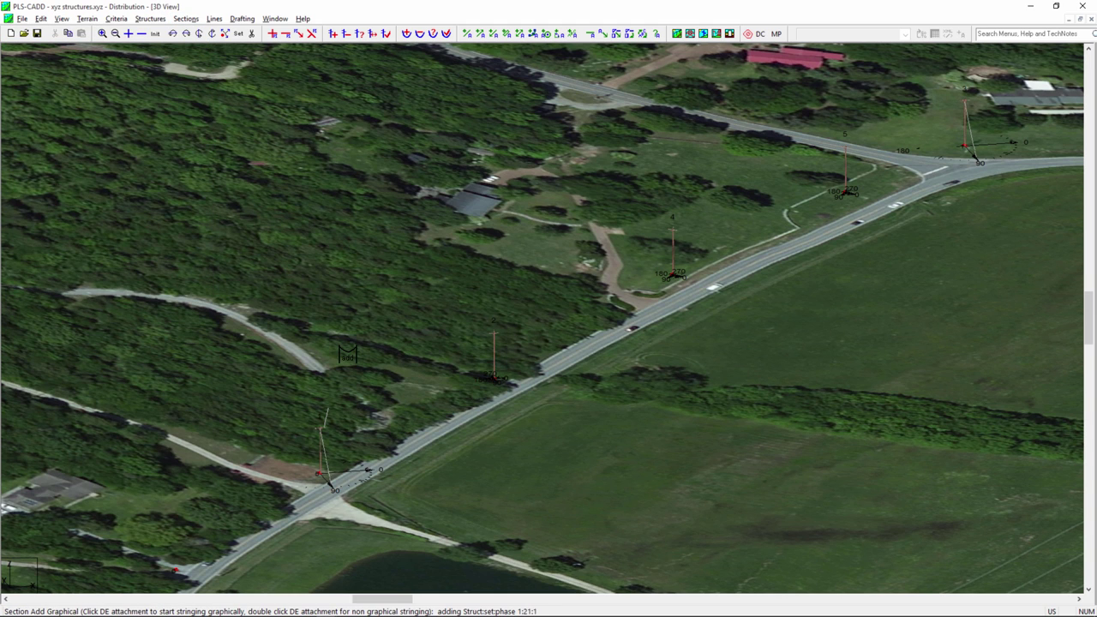
click(495, 308)
click(672, 227)
click(814, 163)
click(965, 103)
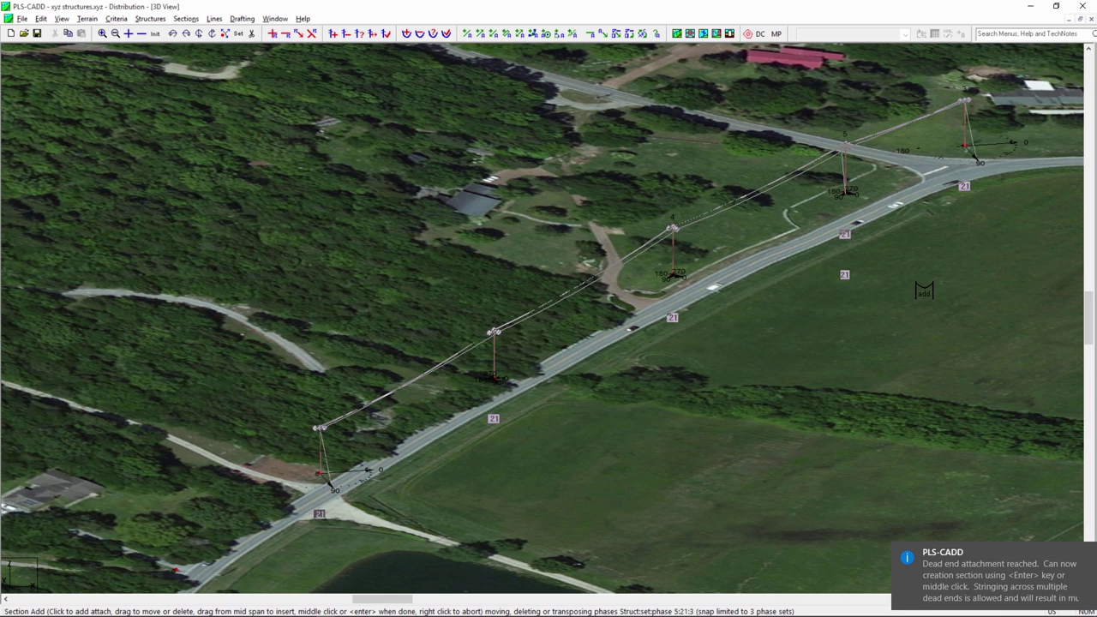
key(Return)
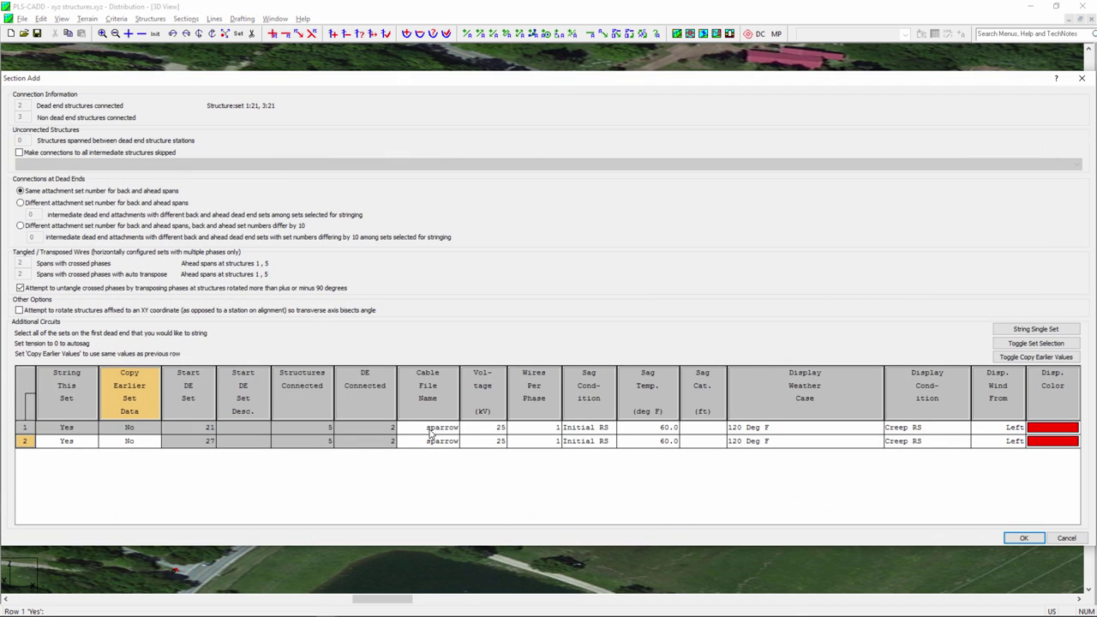
click(494, 428)
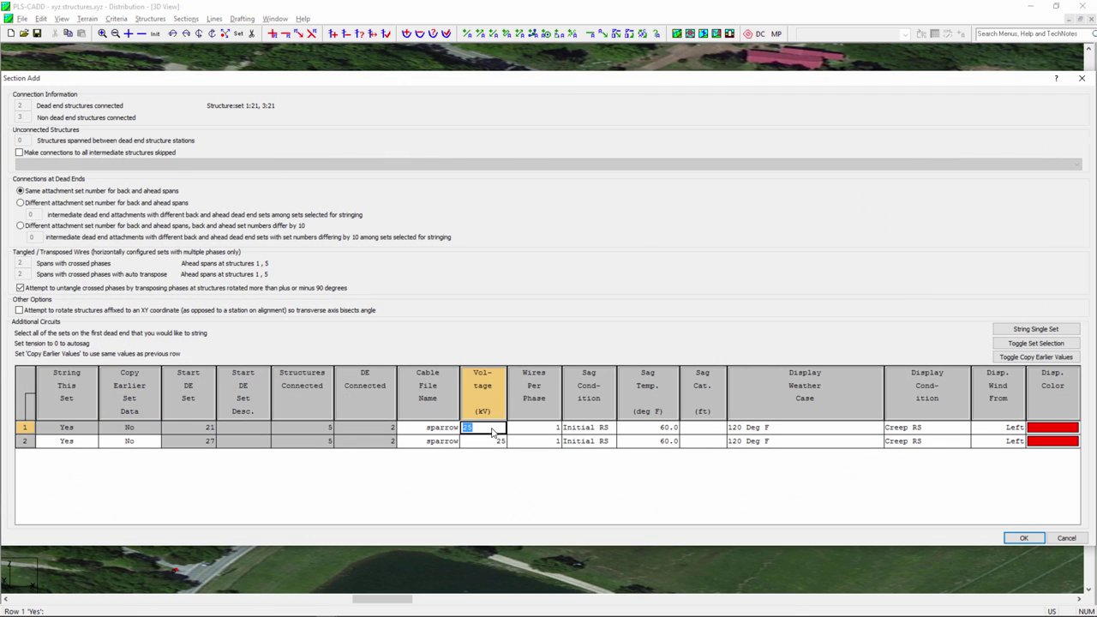
click(767, 428)
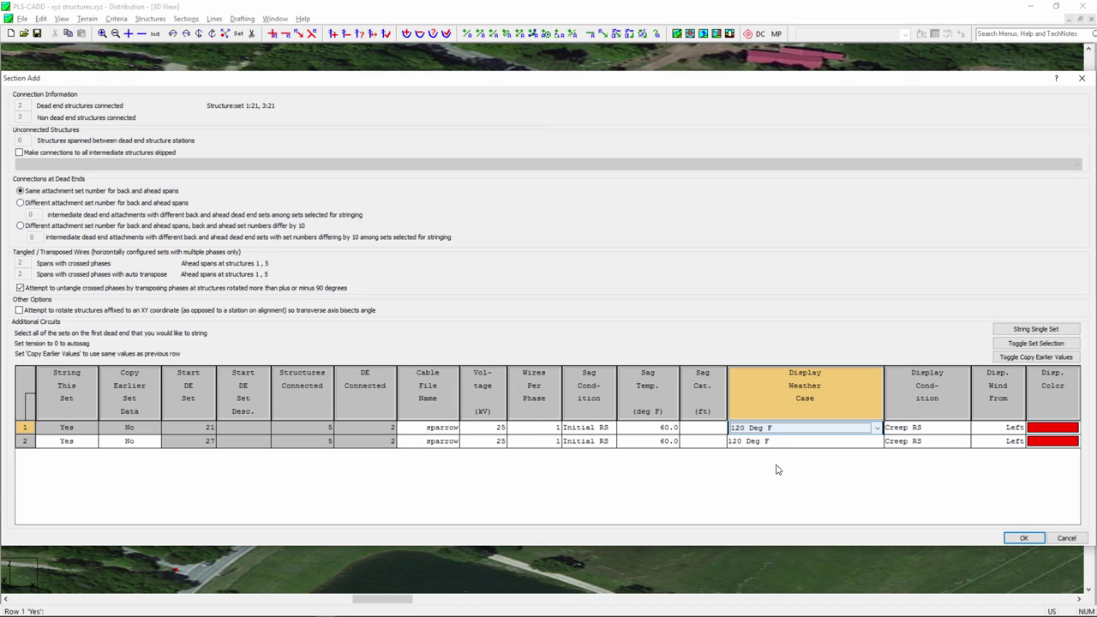
click(1022, 538)
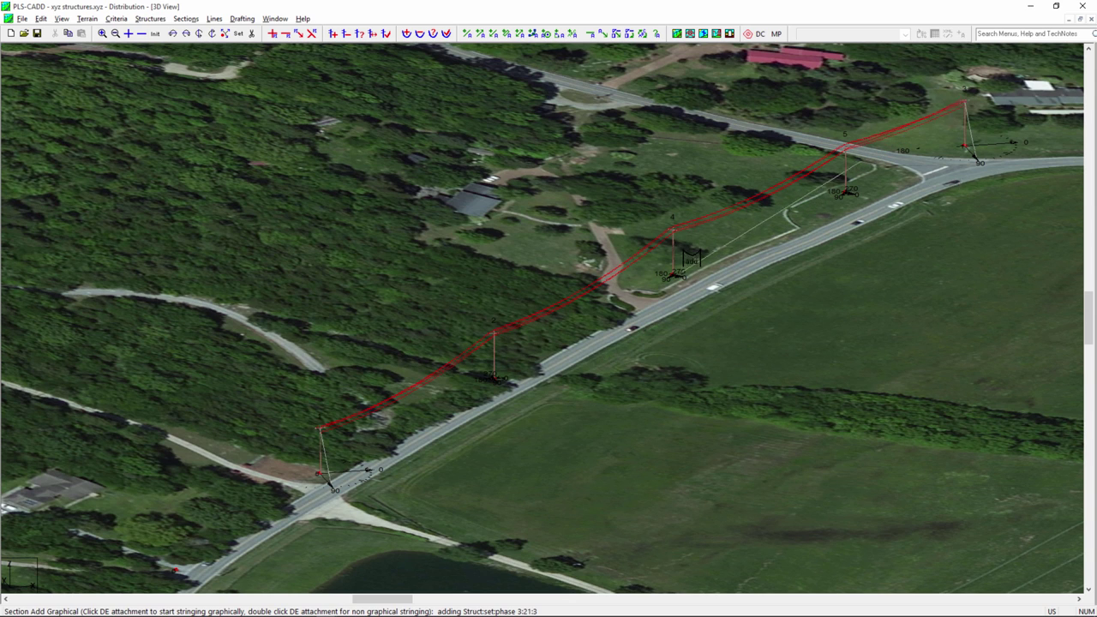
Swap structure 4 to the vc1.11_xfmr.pol transformer pole, keeping its 1.72 ft height adjustment
key(Escape)
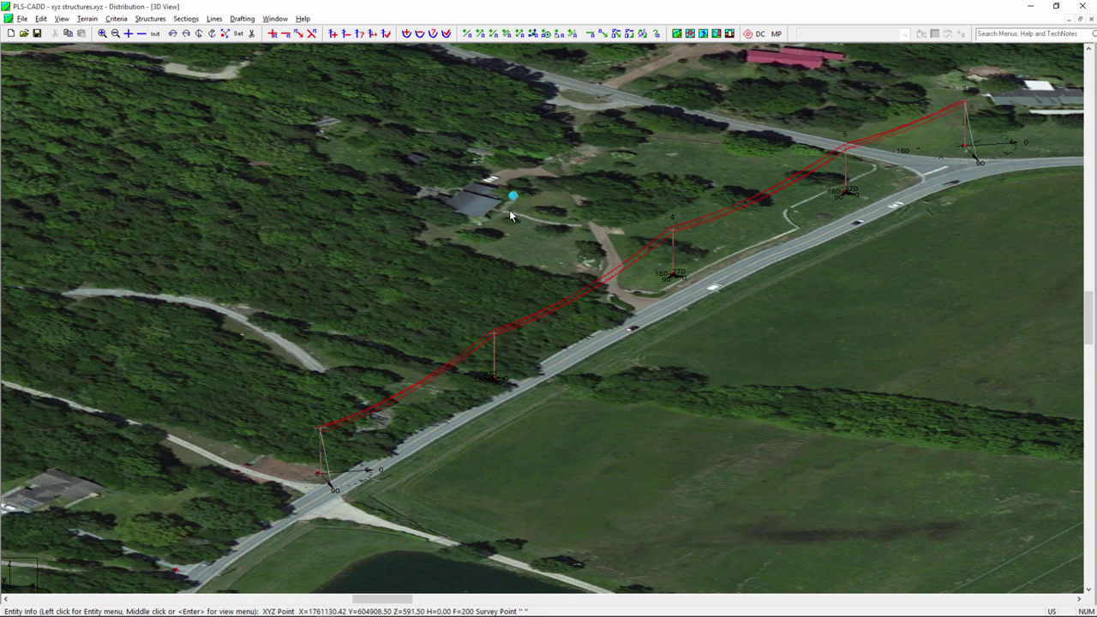
click(152, 19)
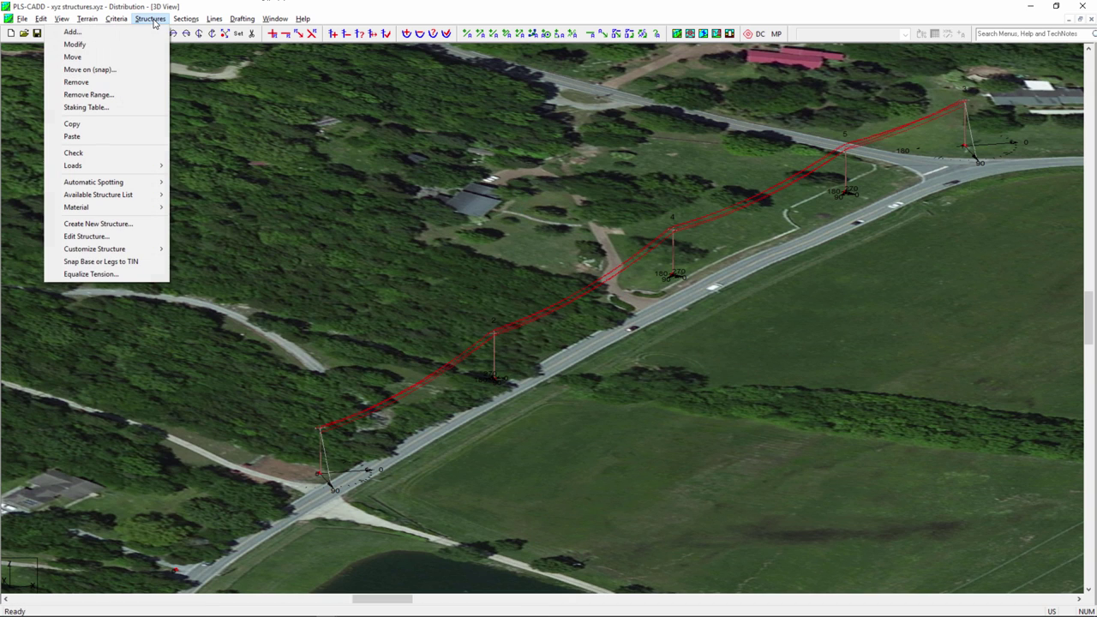
click(105, 45)
click(694, 227)
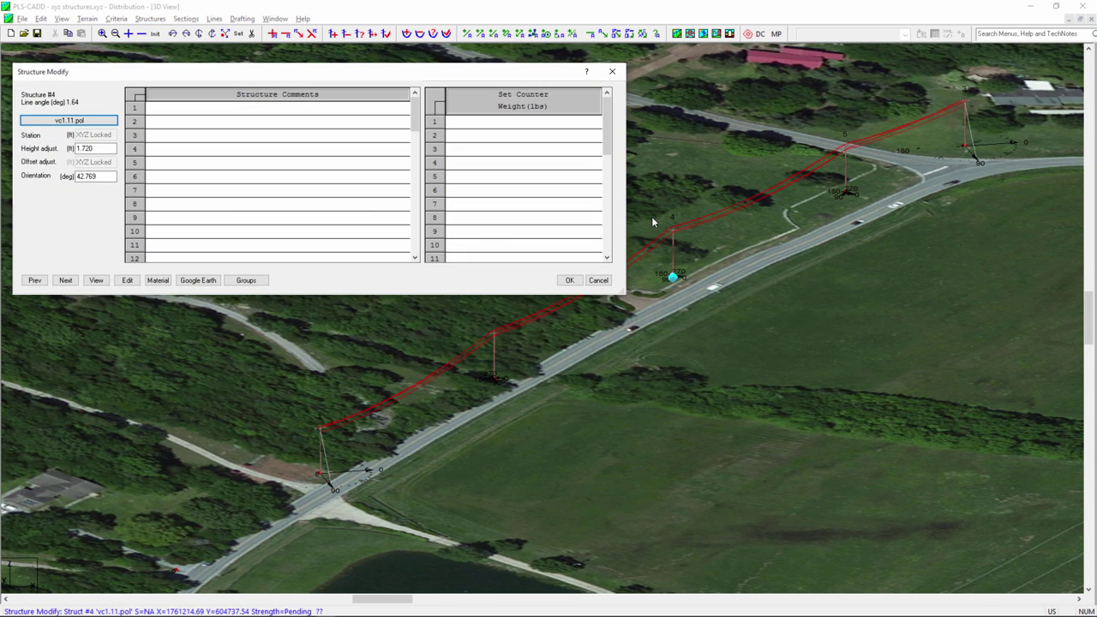
click(69, 120)
drag(468, 78, 468, 128)
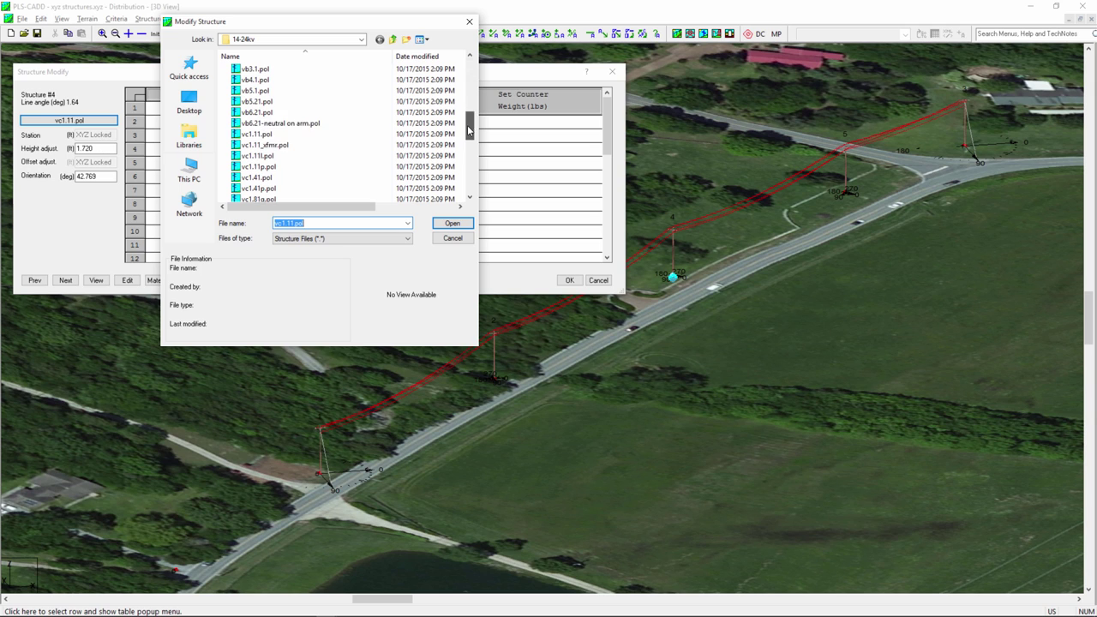
click(293, 145)
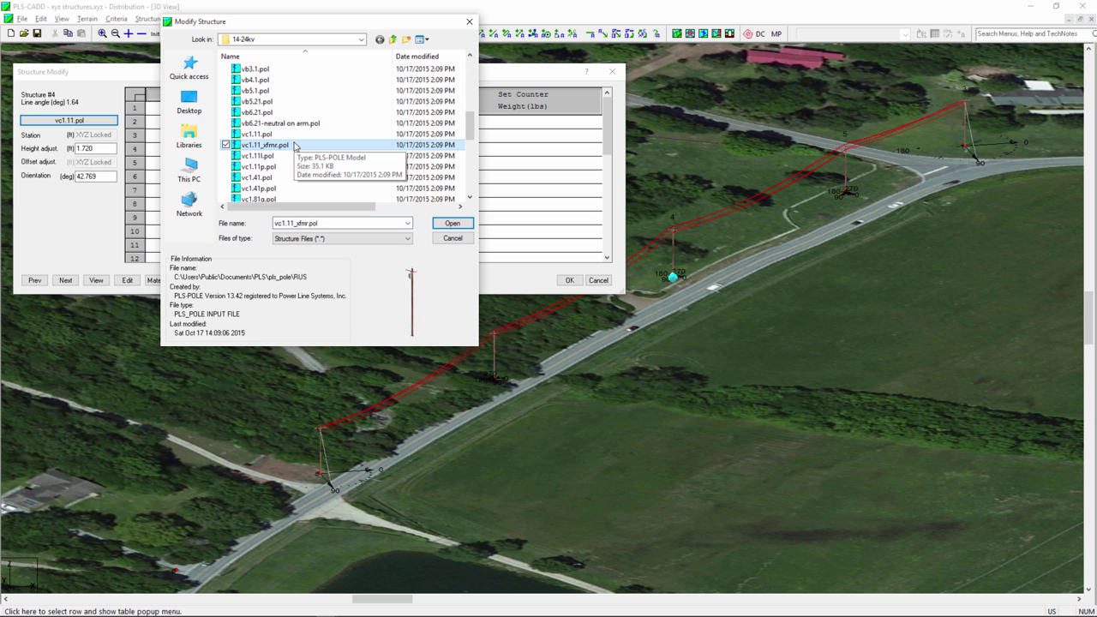
click(456, 224)
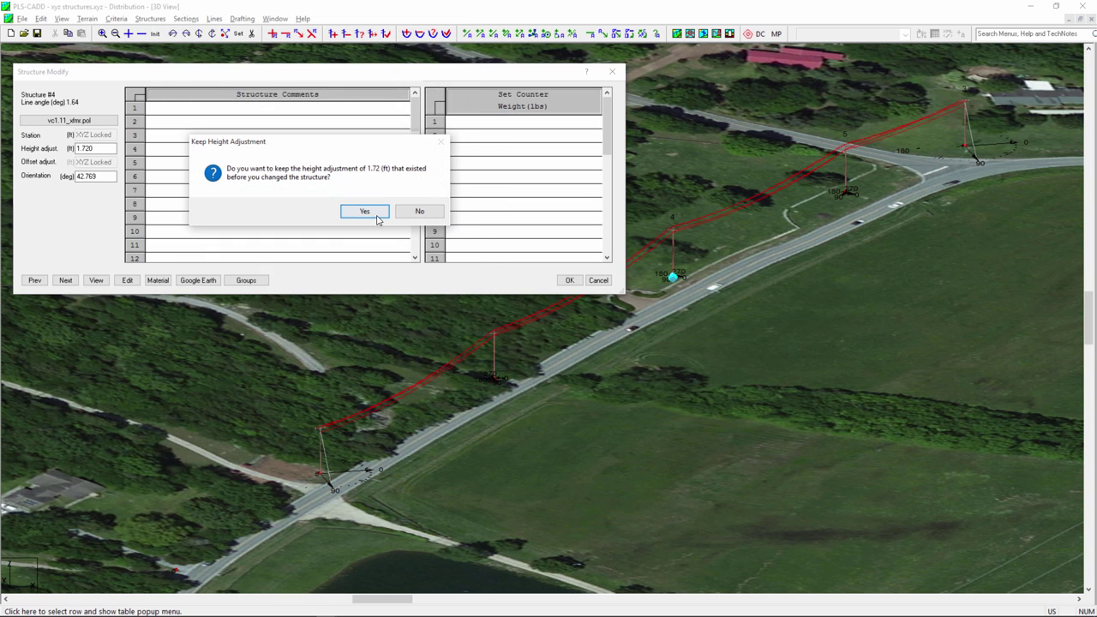
click(365, 212)
click(569, 281)
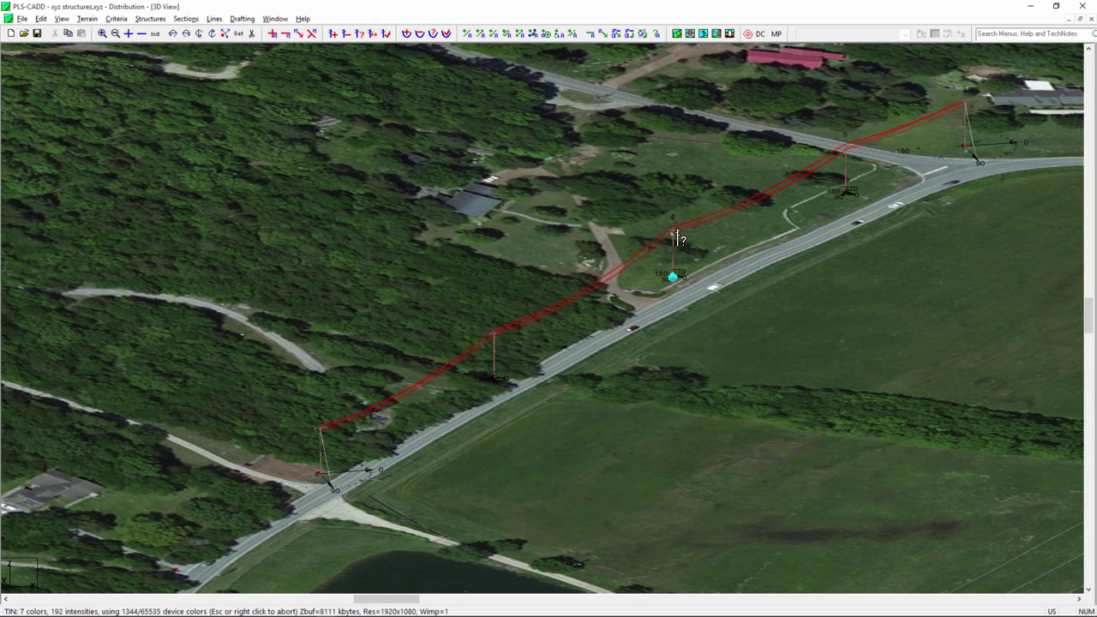
scroll(677, 238, up, 2)
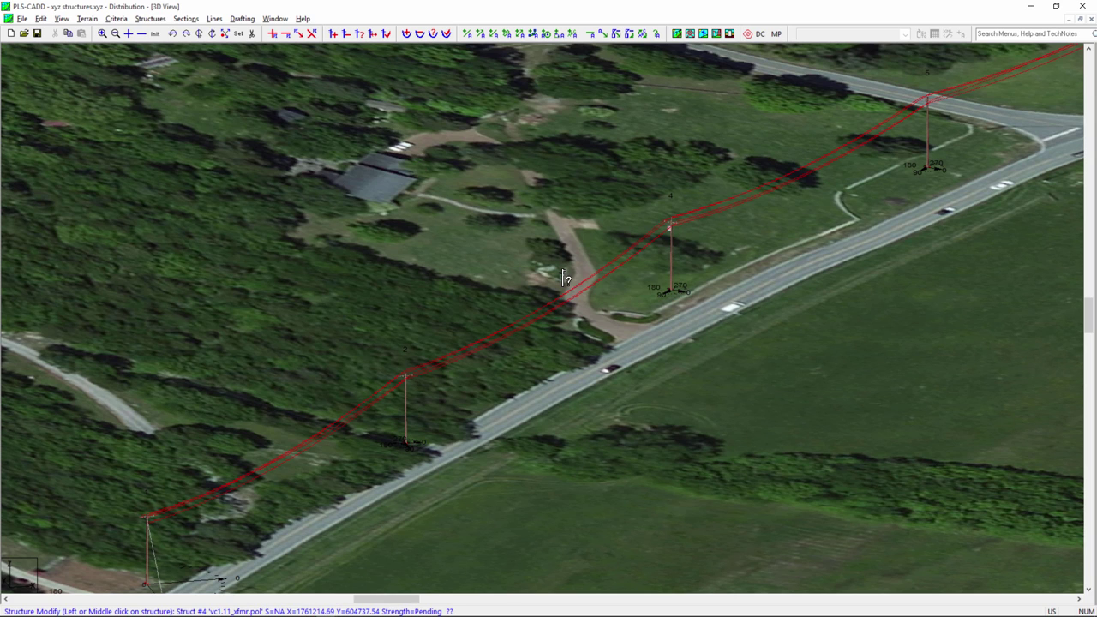
Change entity snapping at structure 4's base from Survey Points to Freehand only
right_click(671, 291)
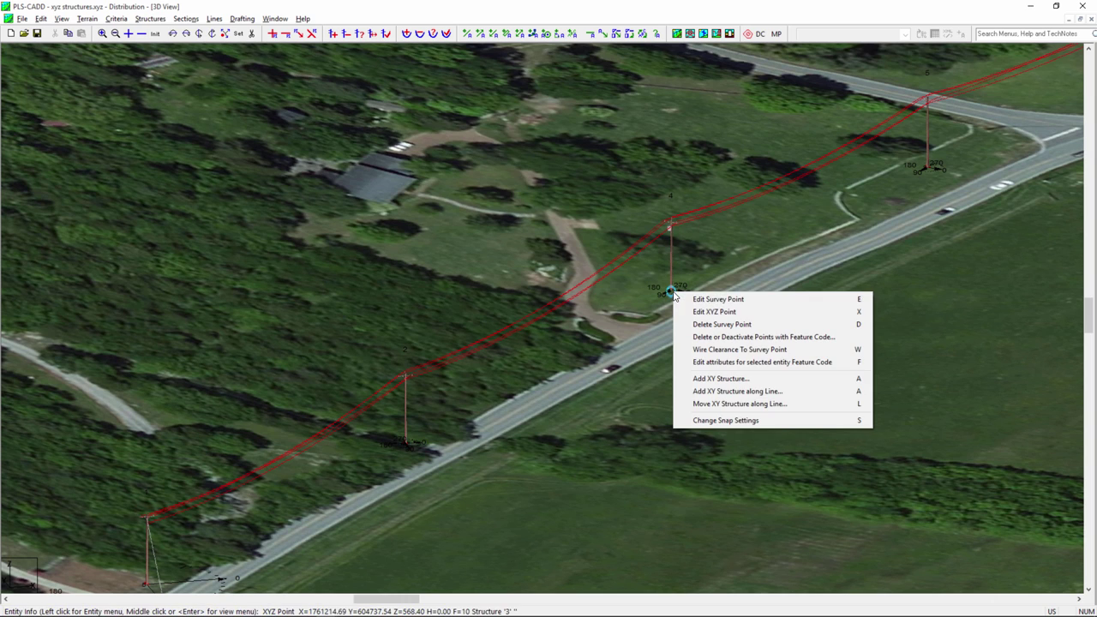
click(762, 393)
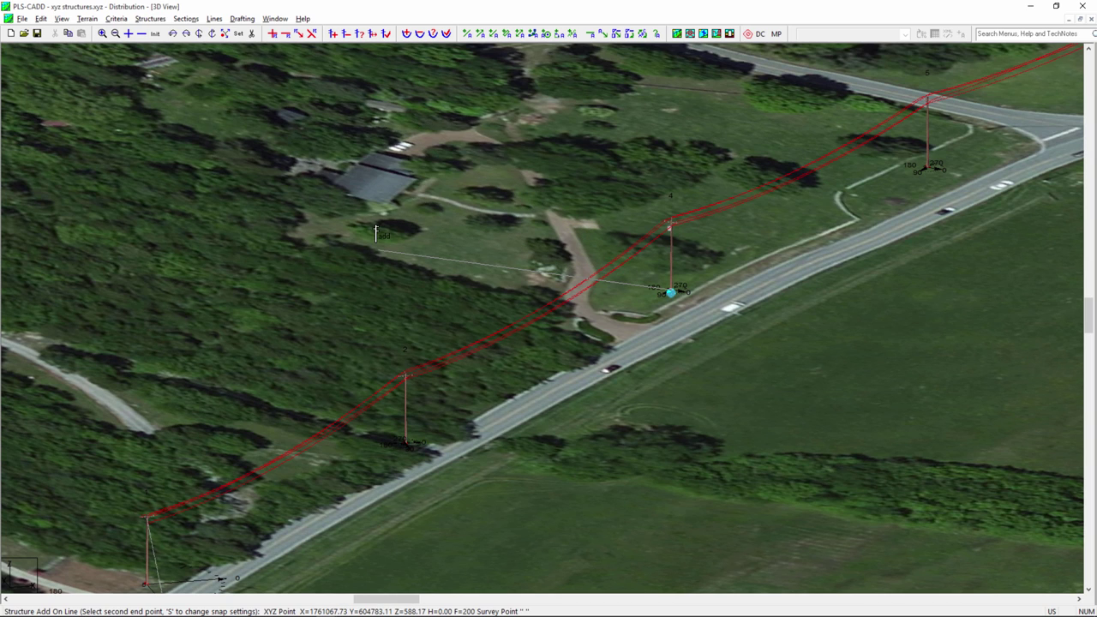
key(Escape)
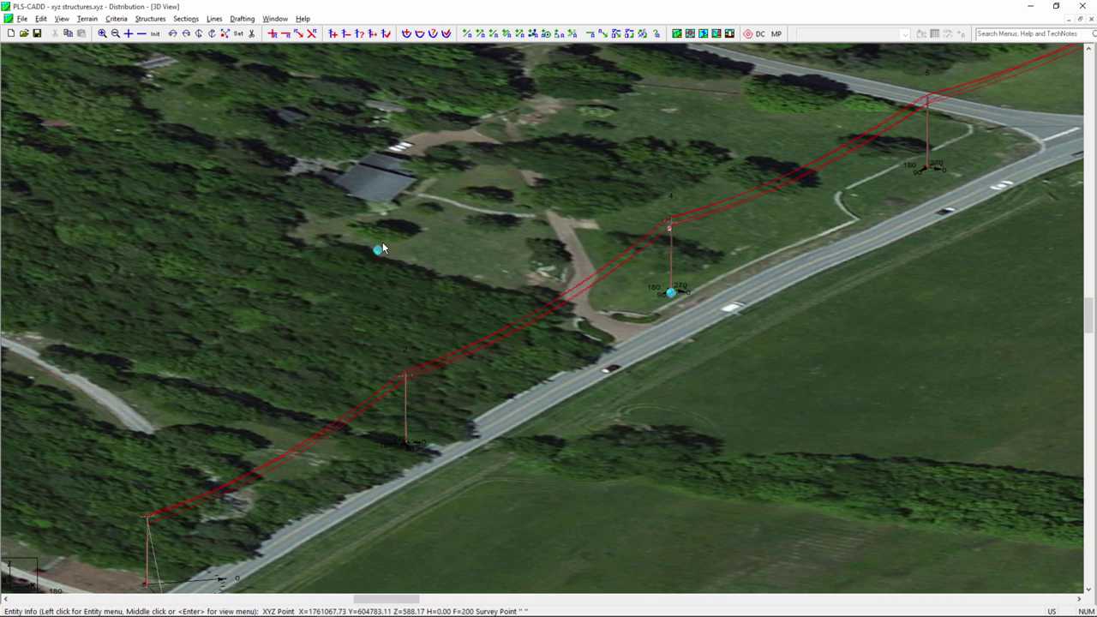
click(670, 293)
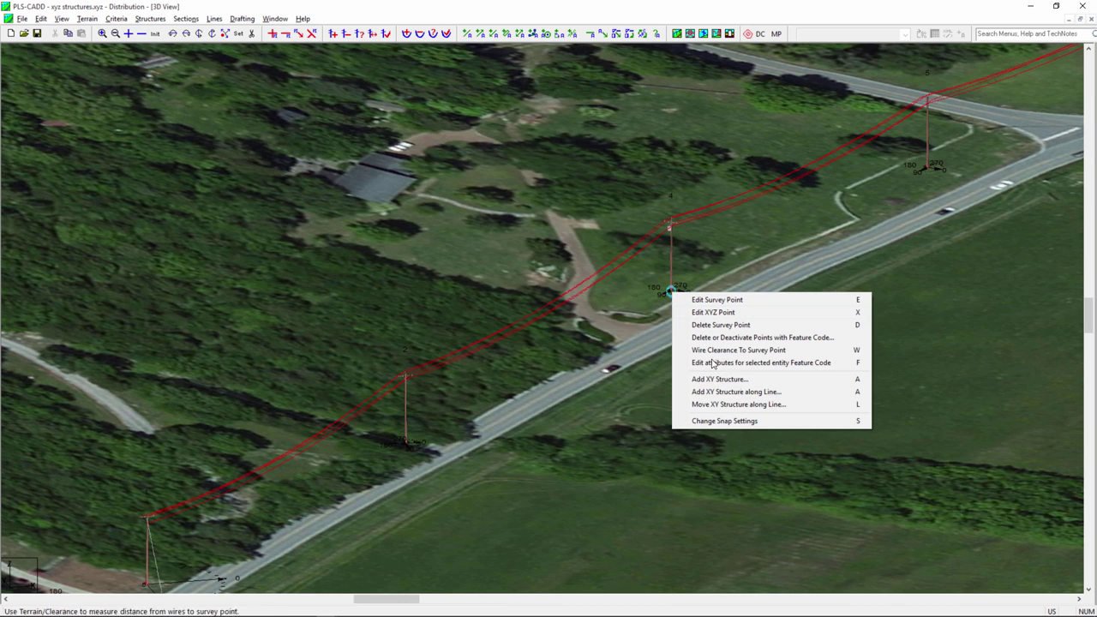
click(751, 420)
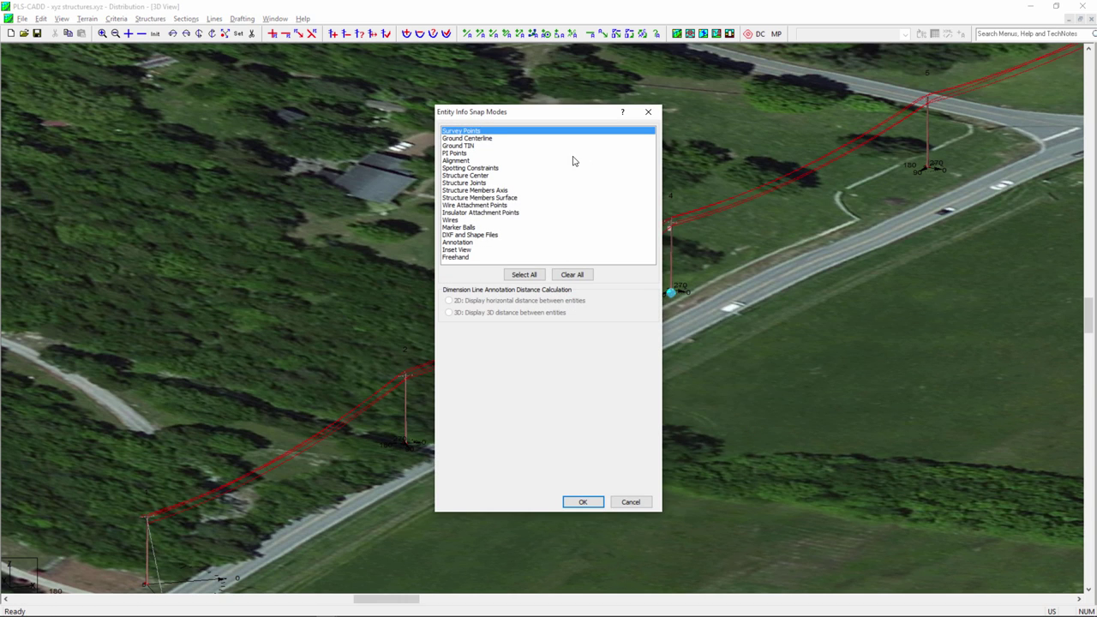
click(466, 132)
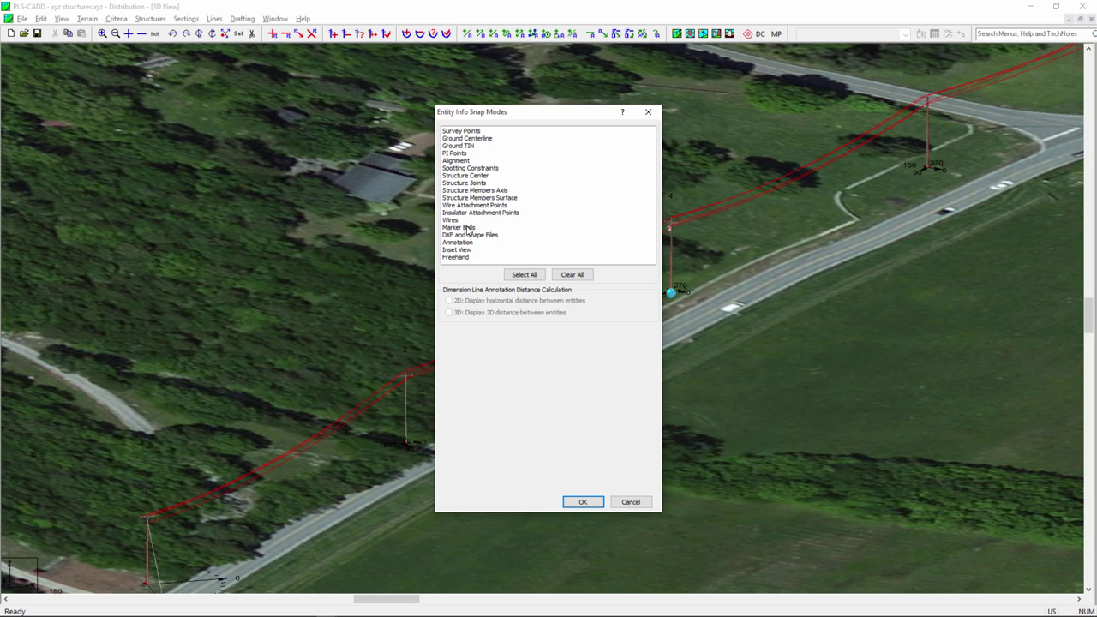
click(470, 258)
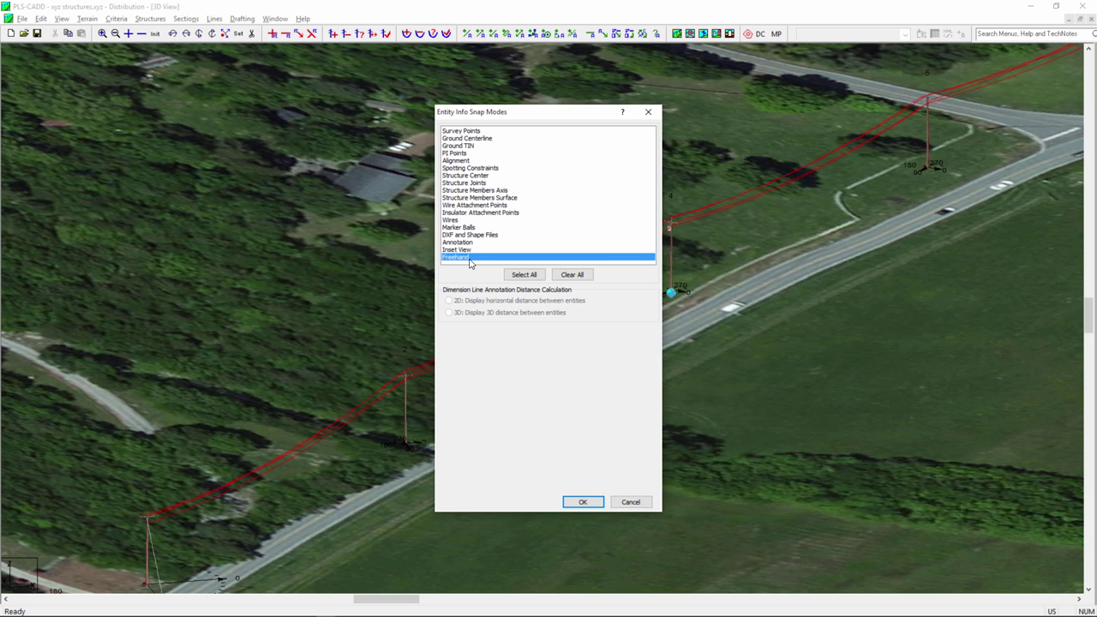
click(582, 502)
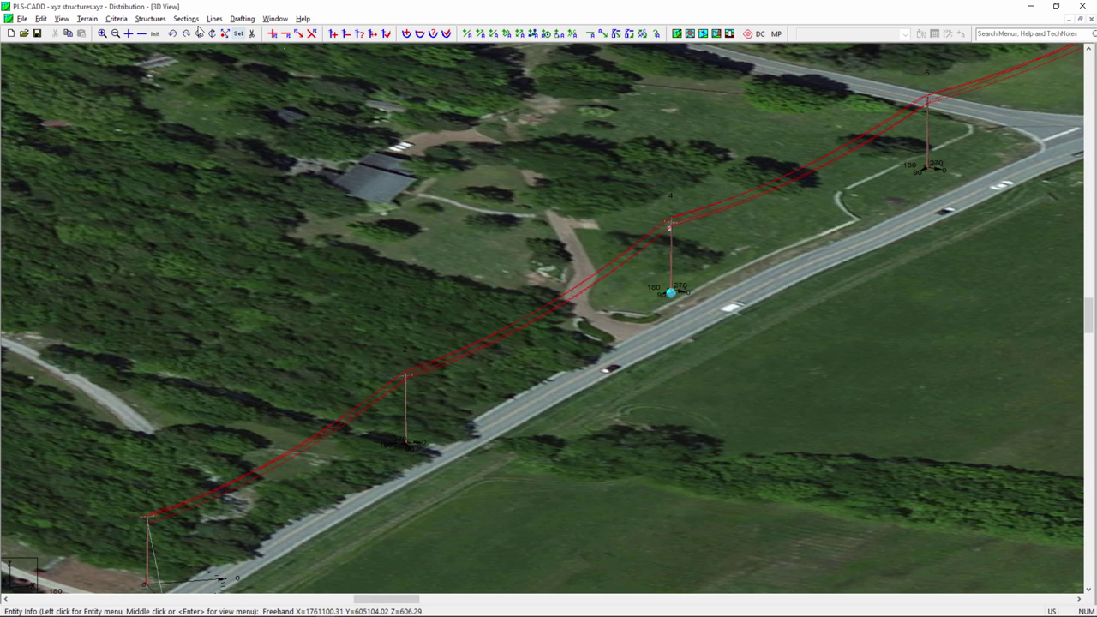
Add a va5.1.pol pole on a line from structure 4 toward the grey-roofed house
right_click(671, 293)
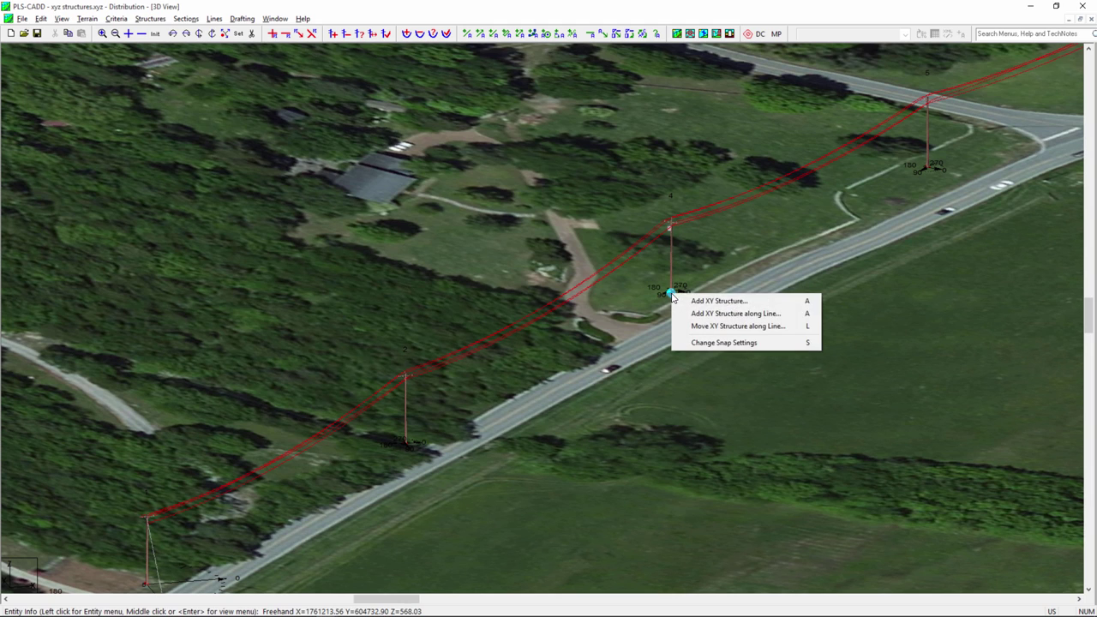
click(729, 315)
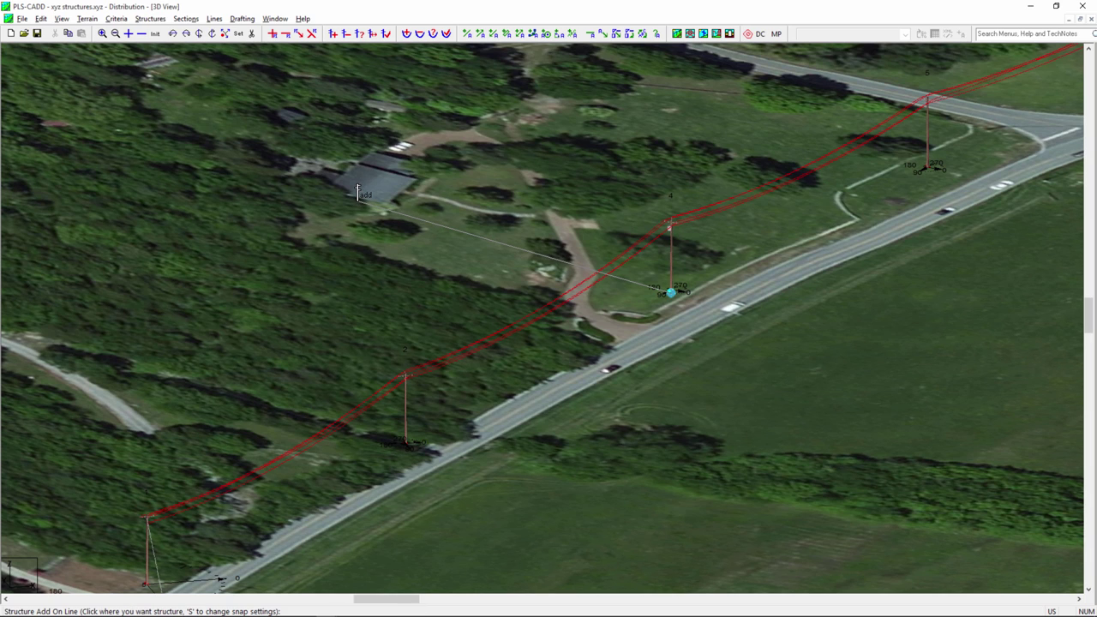
click(364, 197)
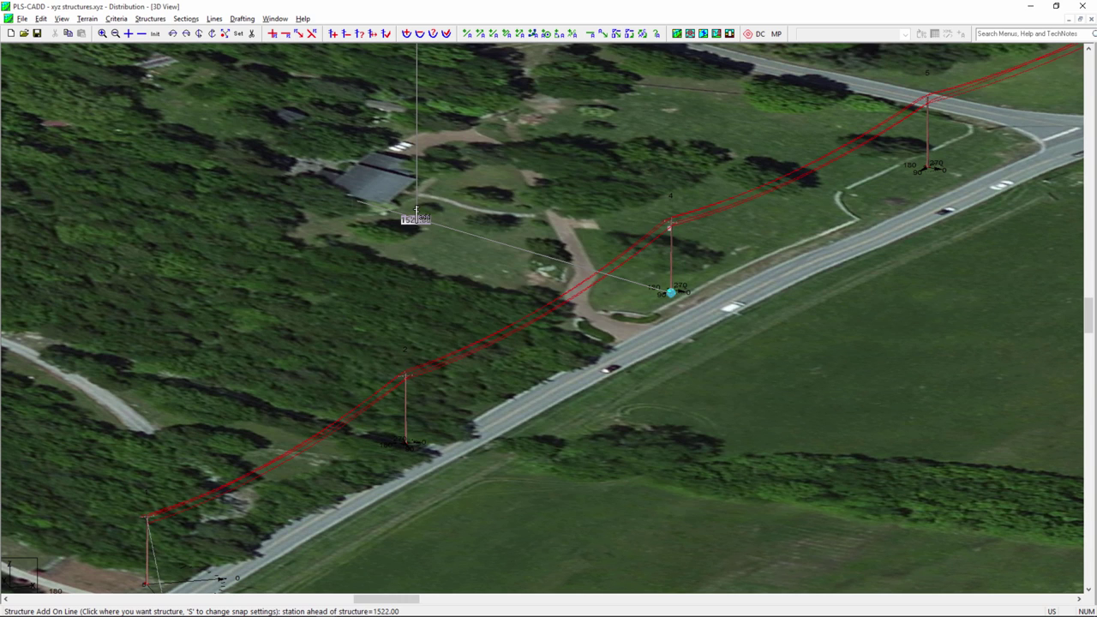
click(416, 210)
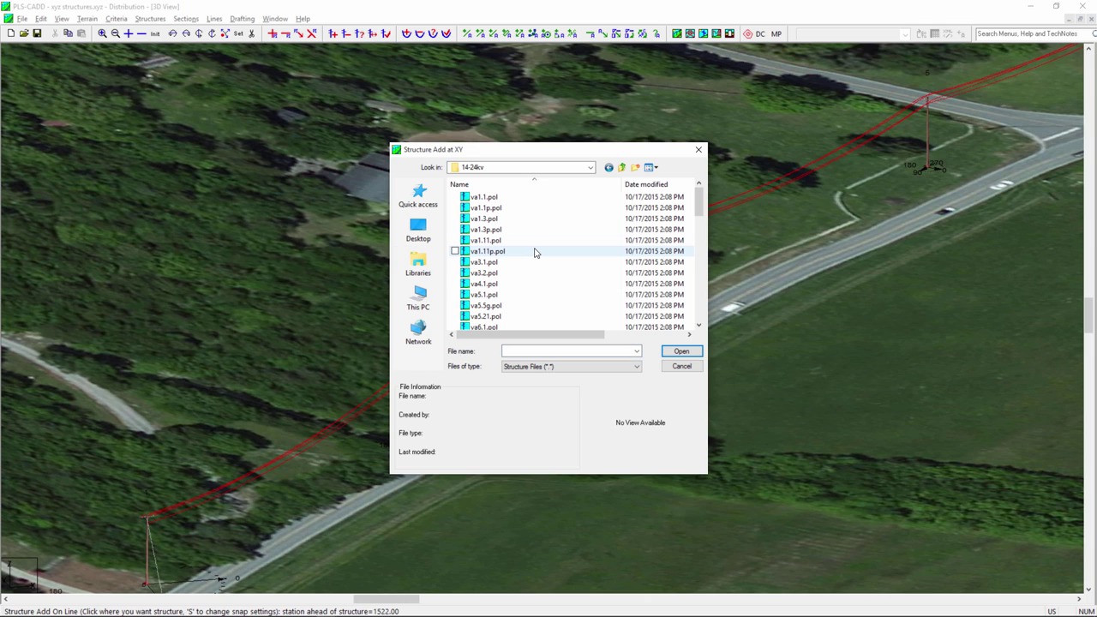
click(517, 295)
click(681, 352)
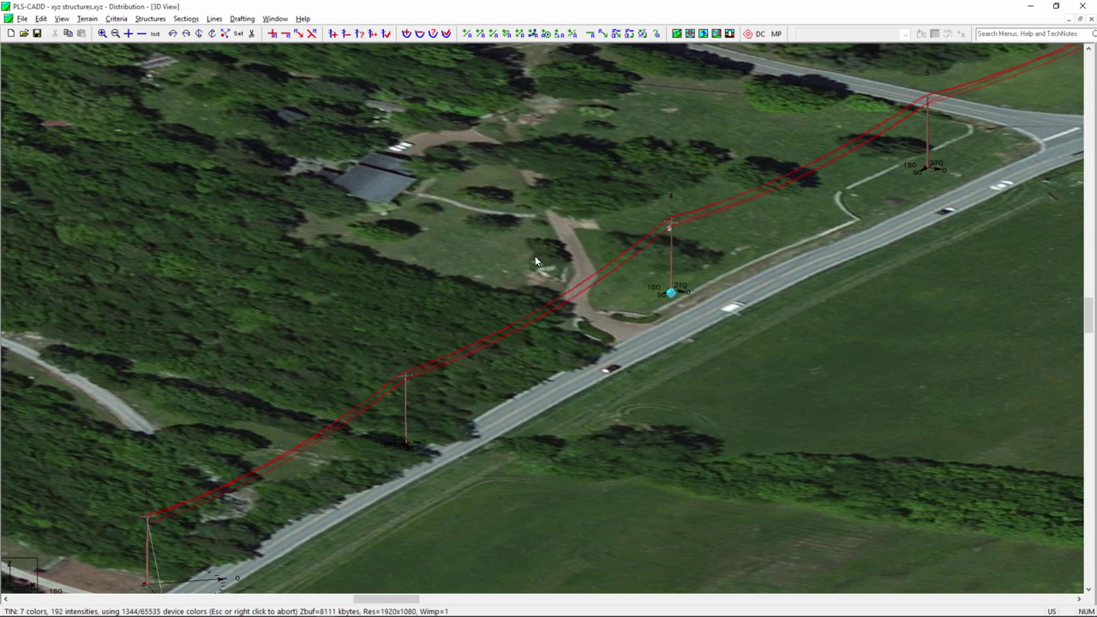
click(477, 230)
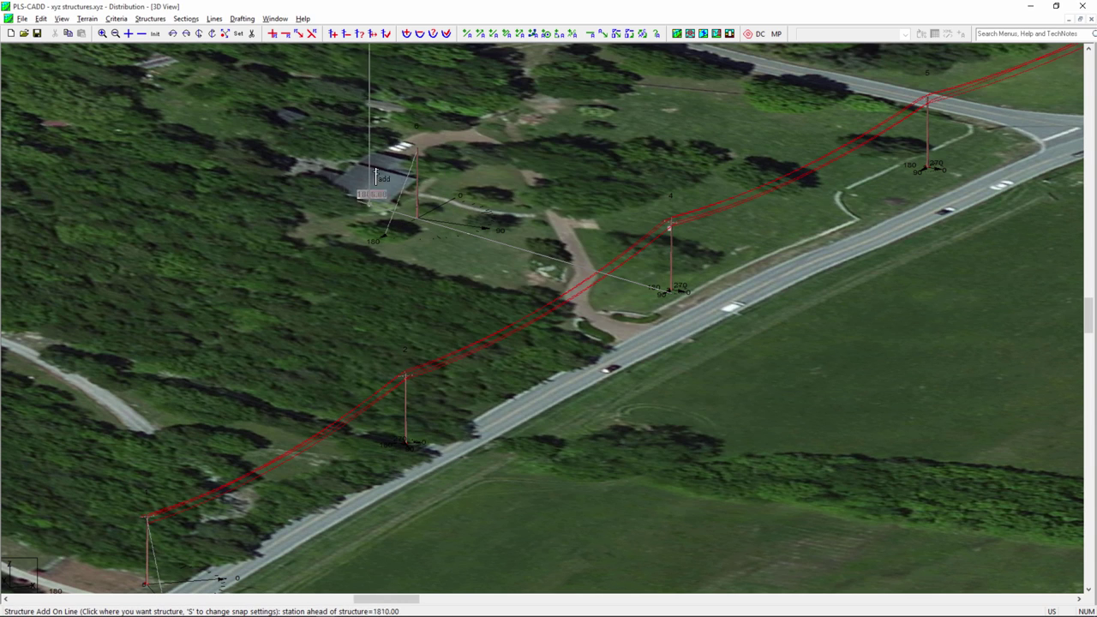
String a blue 12 kV wire section between structure 4 and the new pole beside the house
click(186, 18)
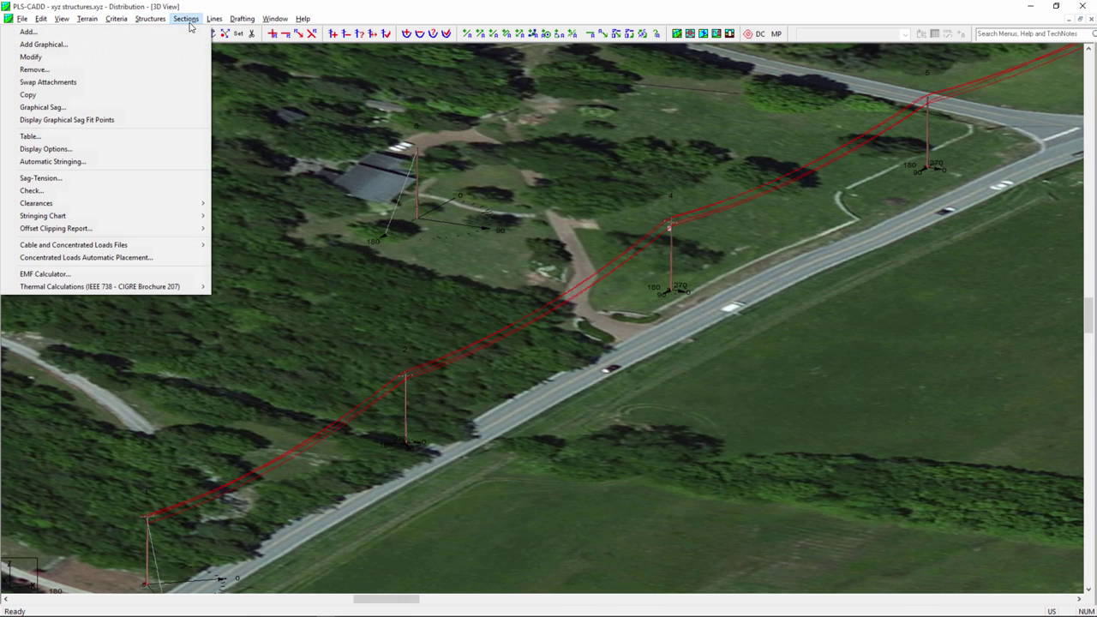
click(157, 48)
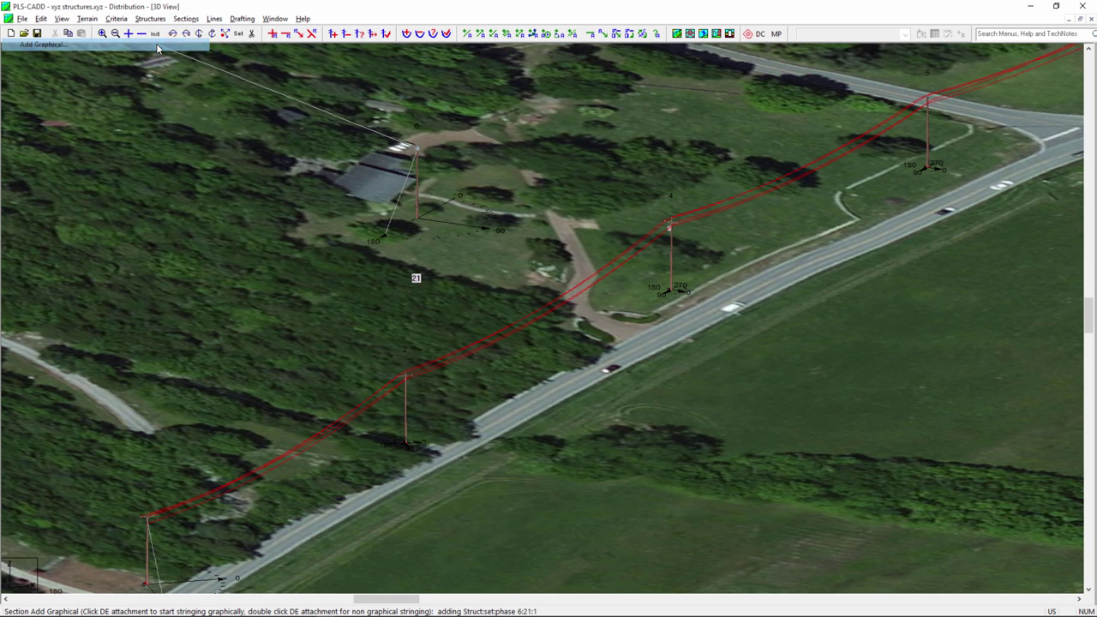
click(658, 264)
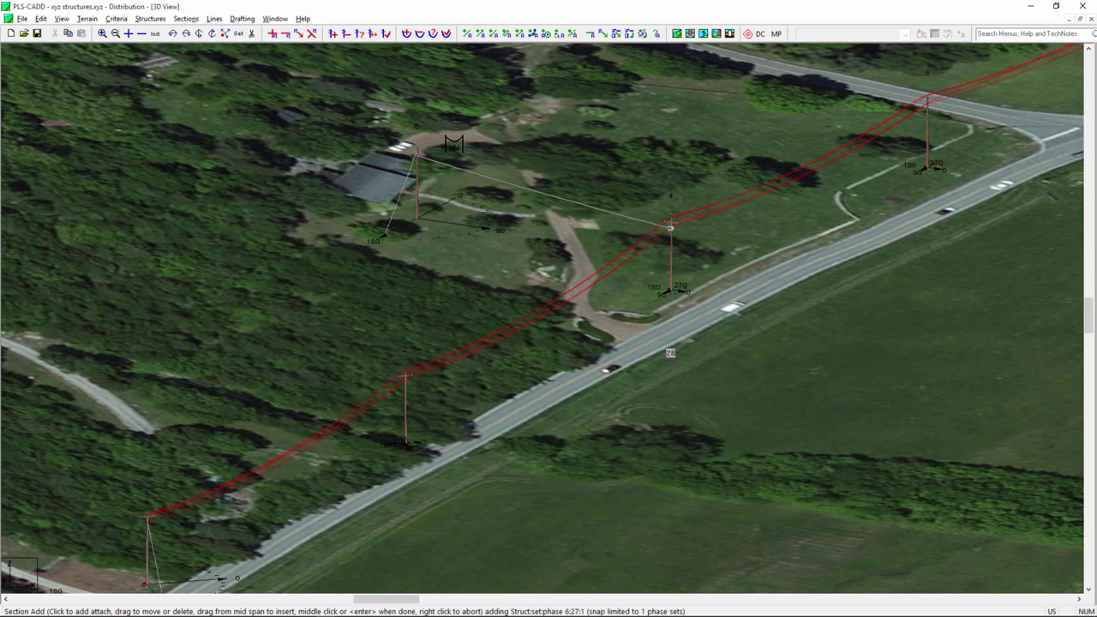
click(670, 227)
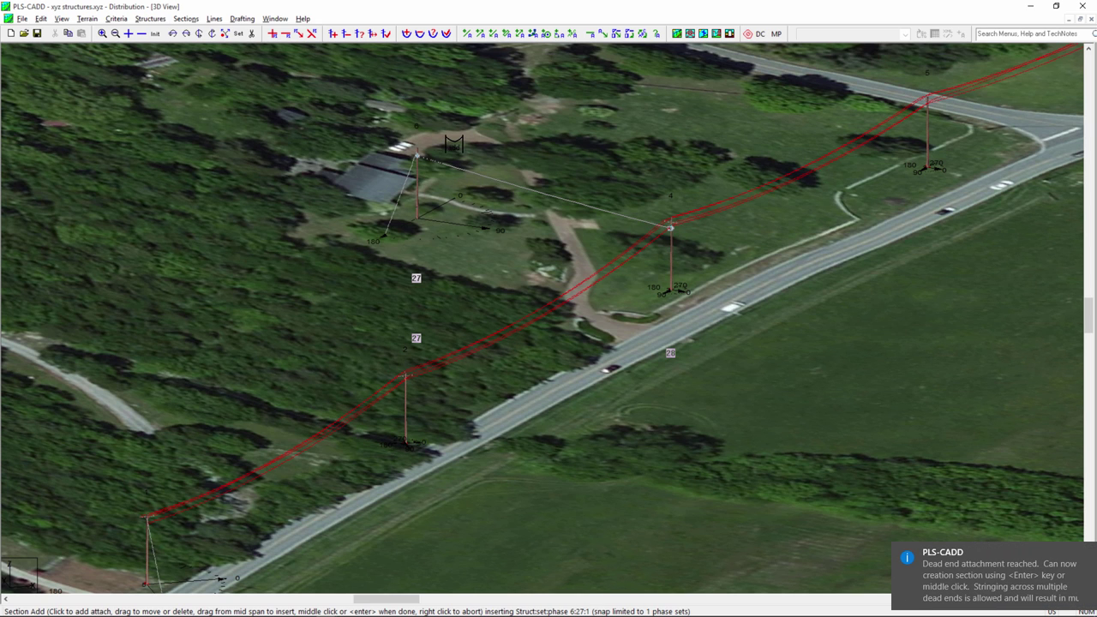
key(Return)
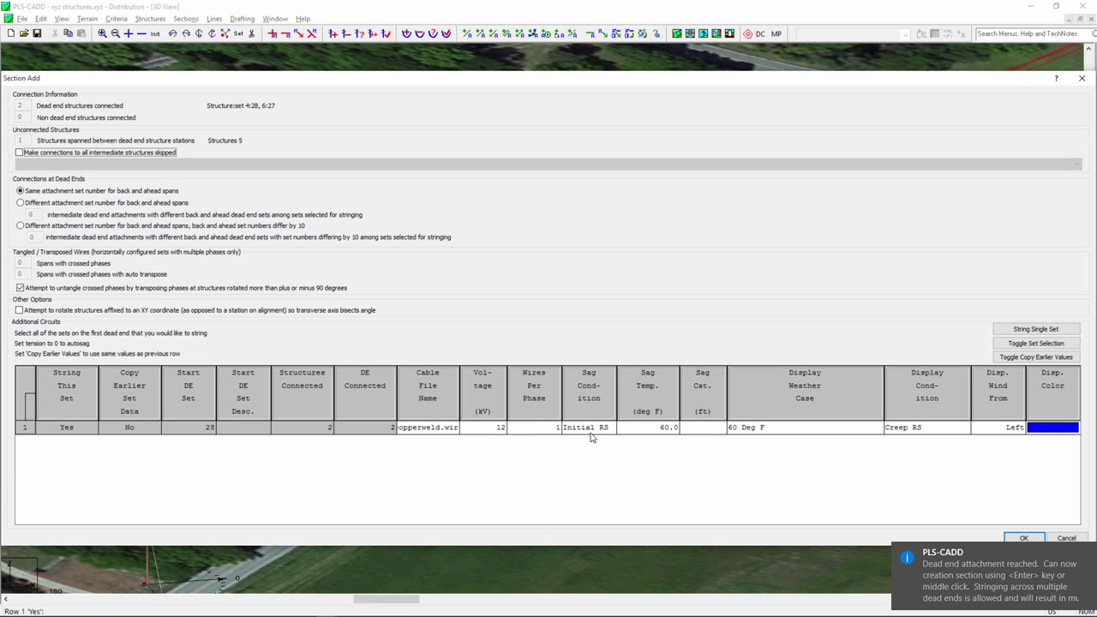
click(1023, 538)
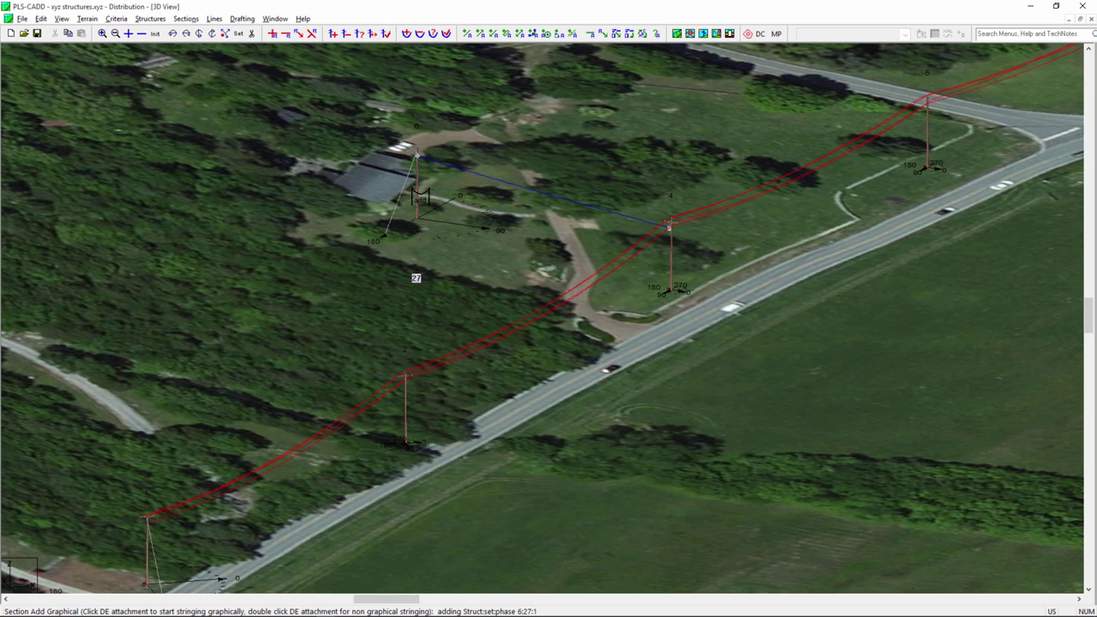
Slide structure 6 along the reference line from structure 4, farther up from the house
key(Escape)
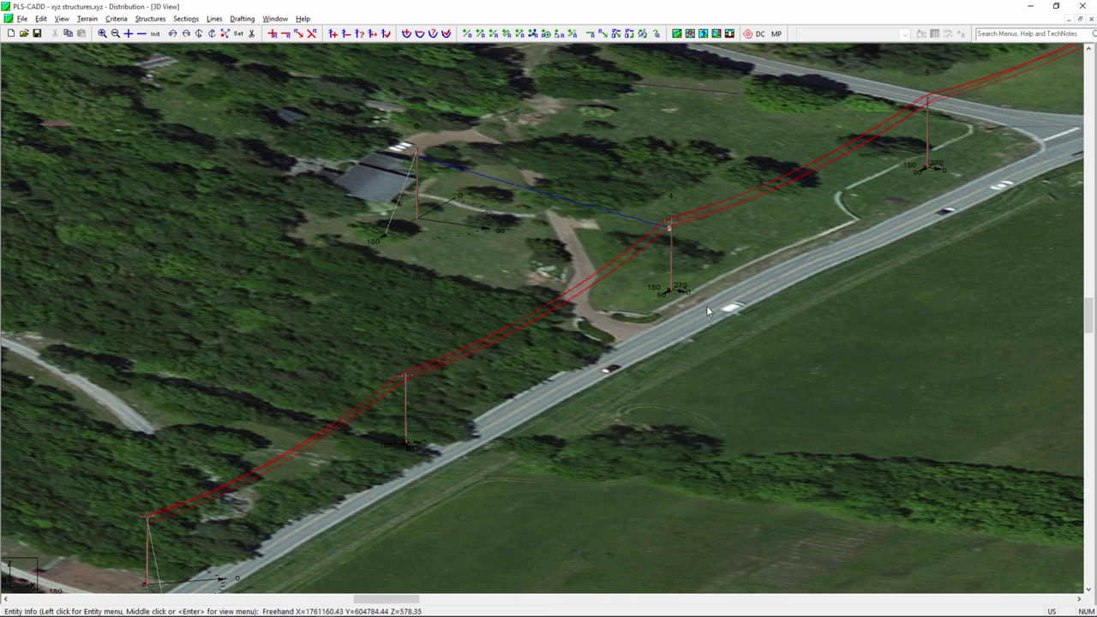
middle_click(674, 295)
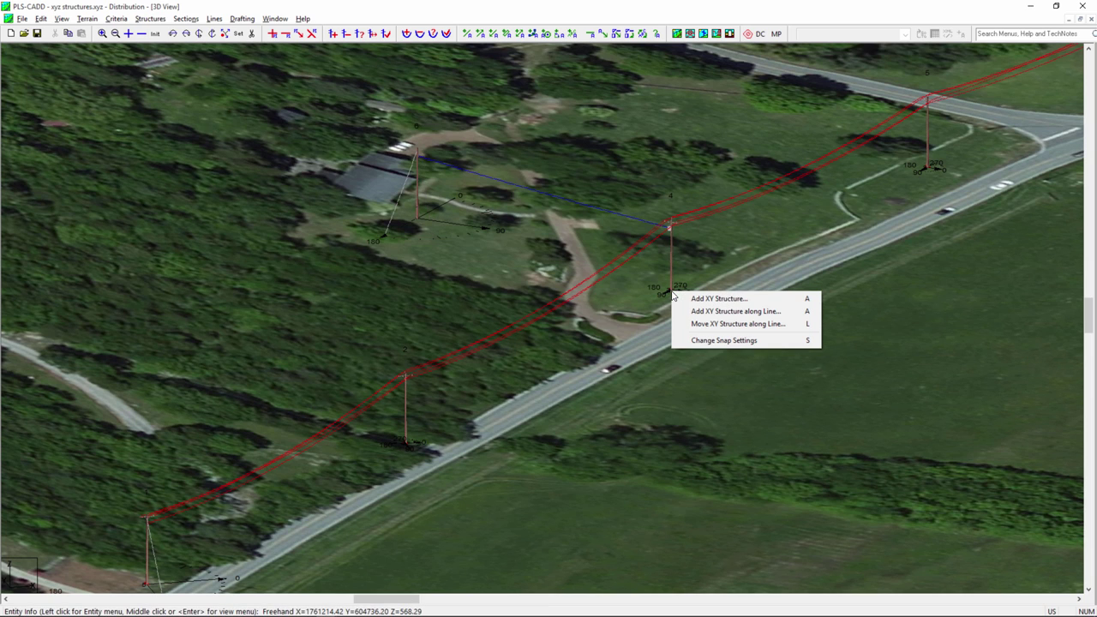
click(707, 327)
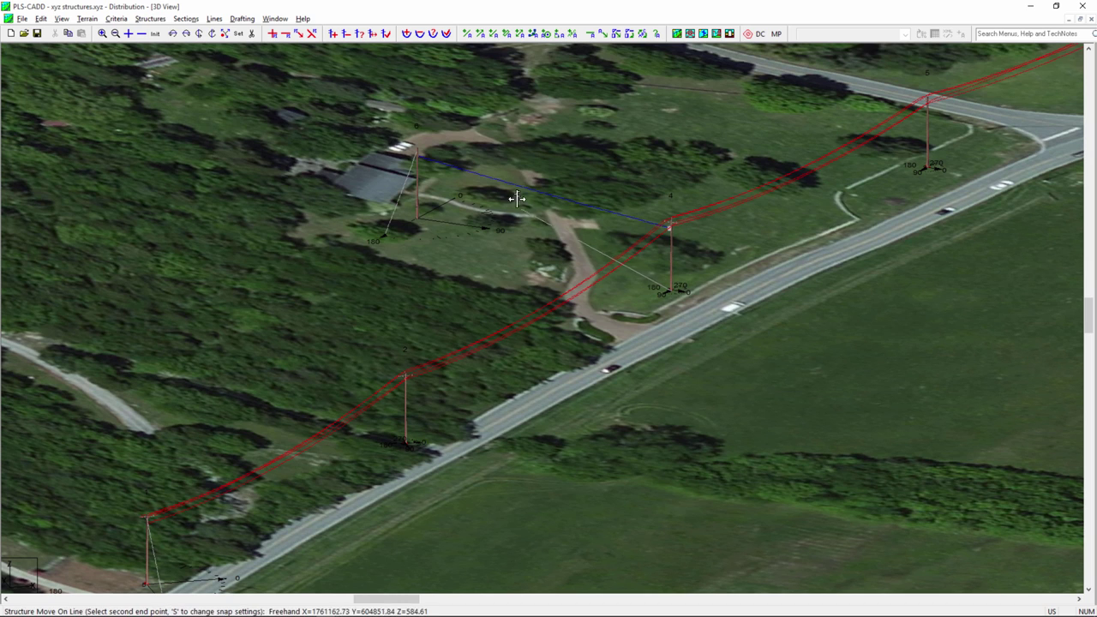
click(428, 137)
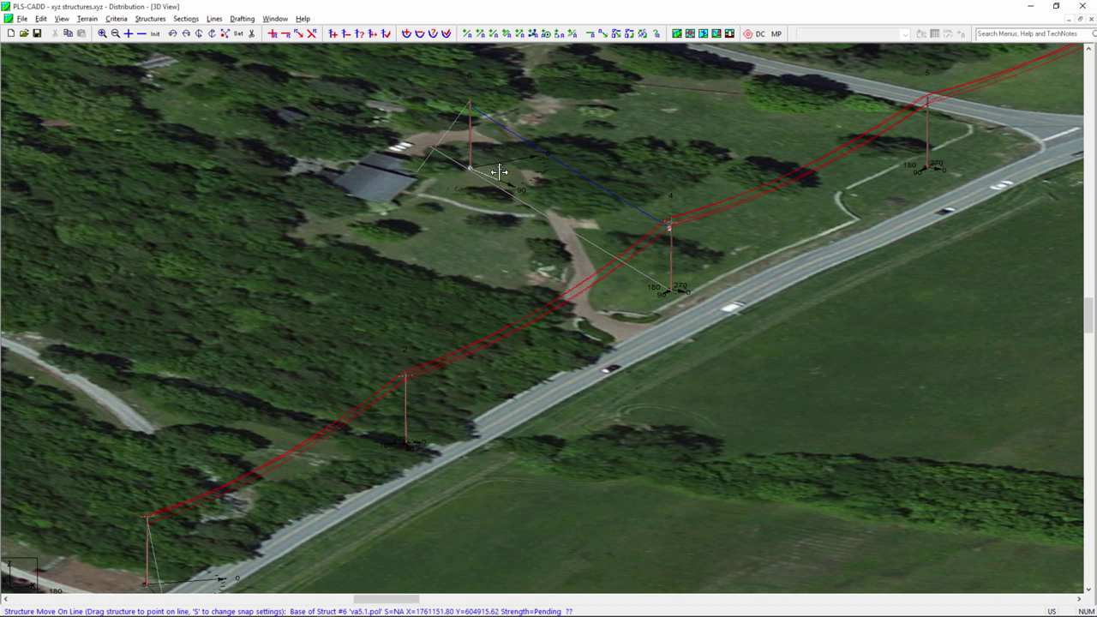
click(499, 172)
scroll(498, 171, down, 2)
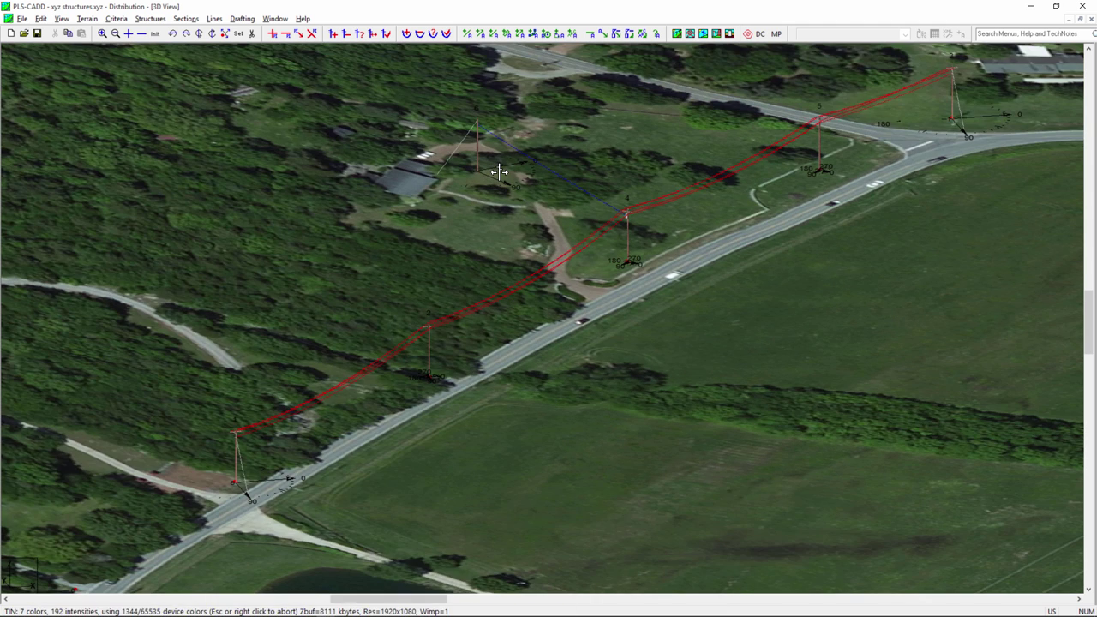
scroll(499, 171, down, 2)
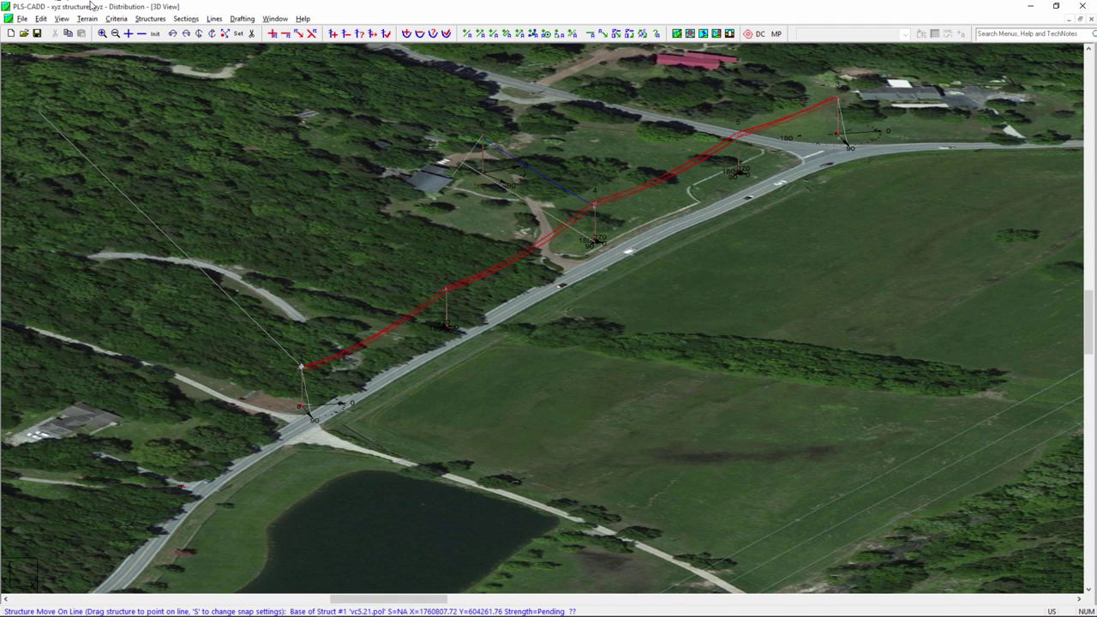
Zoom in on structure 1, the end pole by the road, and pick it for modification
click(102, 33)
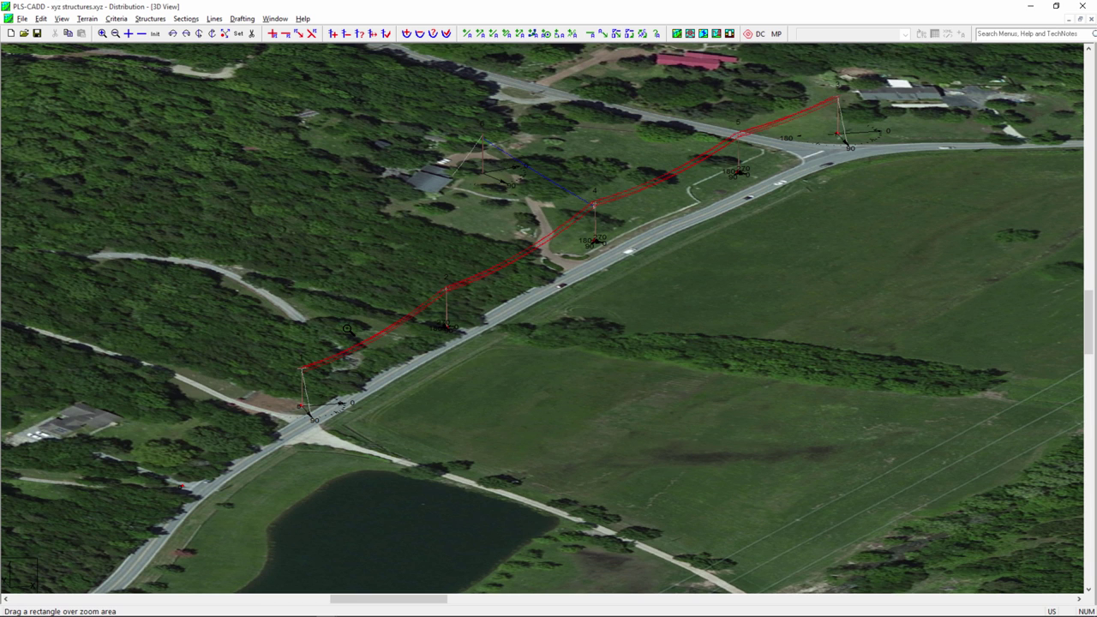
drag(227, 344, 369, 433)
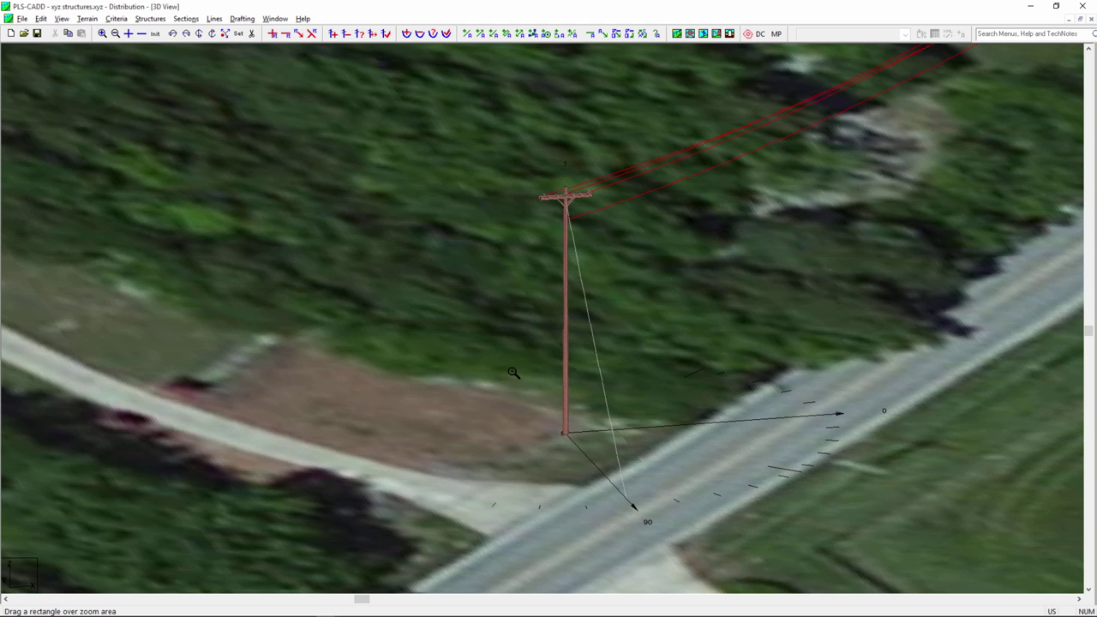
click(151, 22)
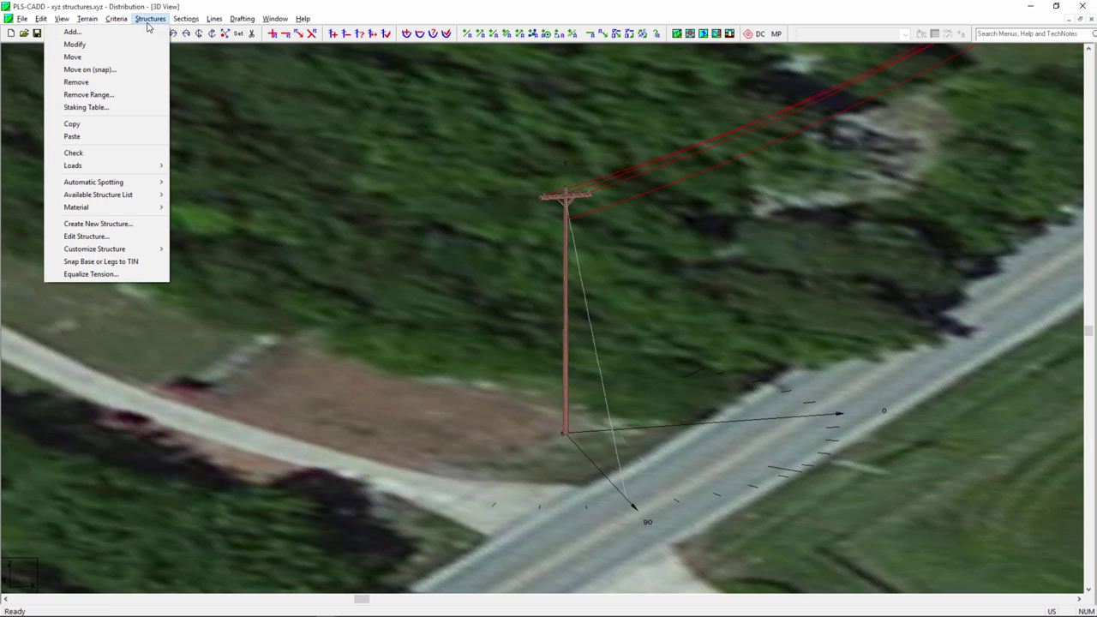
click(120, 44)
click(535, 367)
Set structure 1's orientation to 45° and apply it
key(Tab)
key(Tab)
key(shift+Tab)
key(Tab)
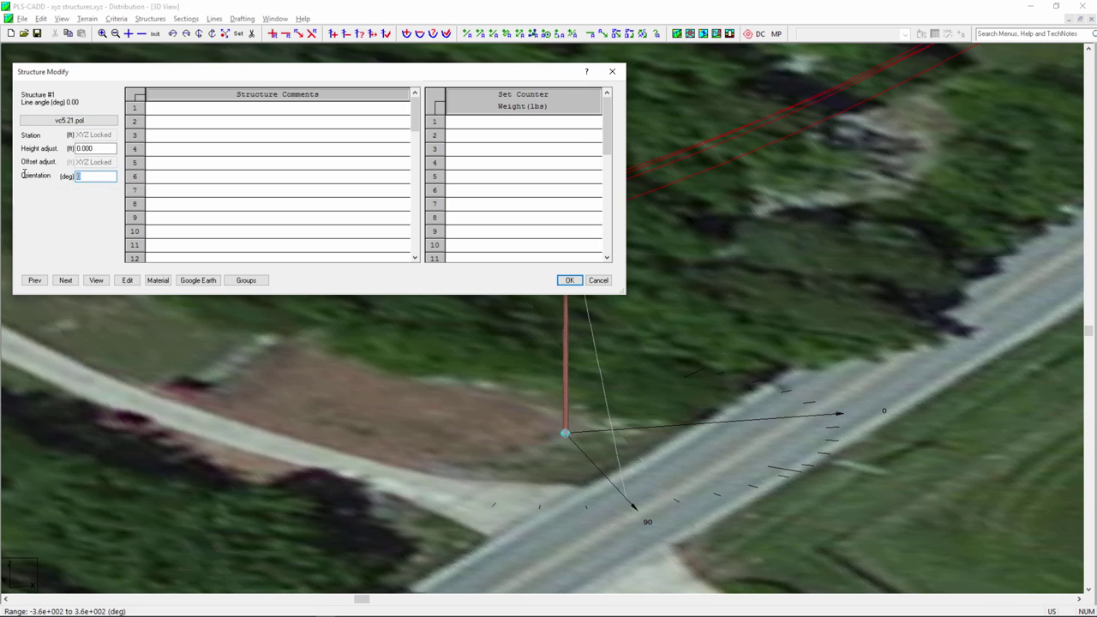
text(45)
click(569, 281)
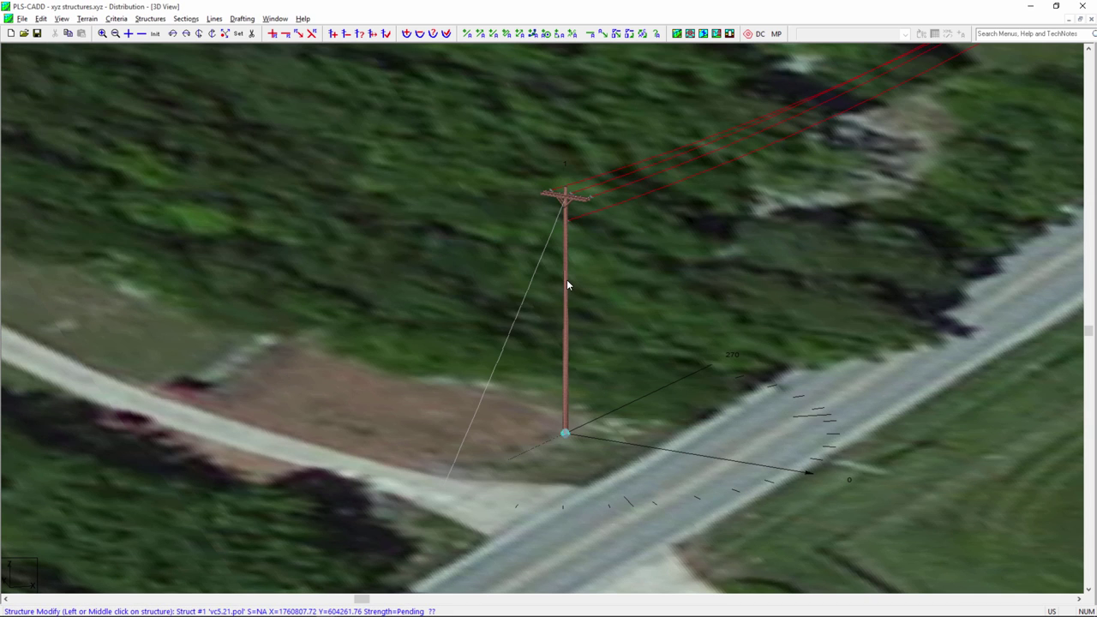
scroll(567, 272, down, 1)
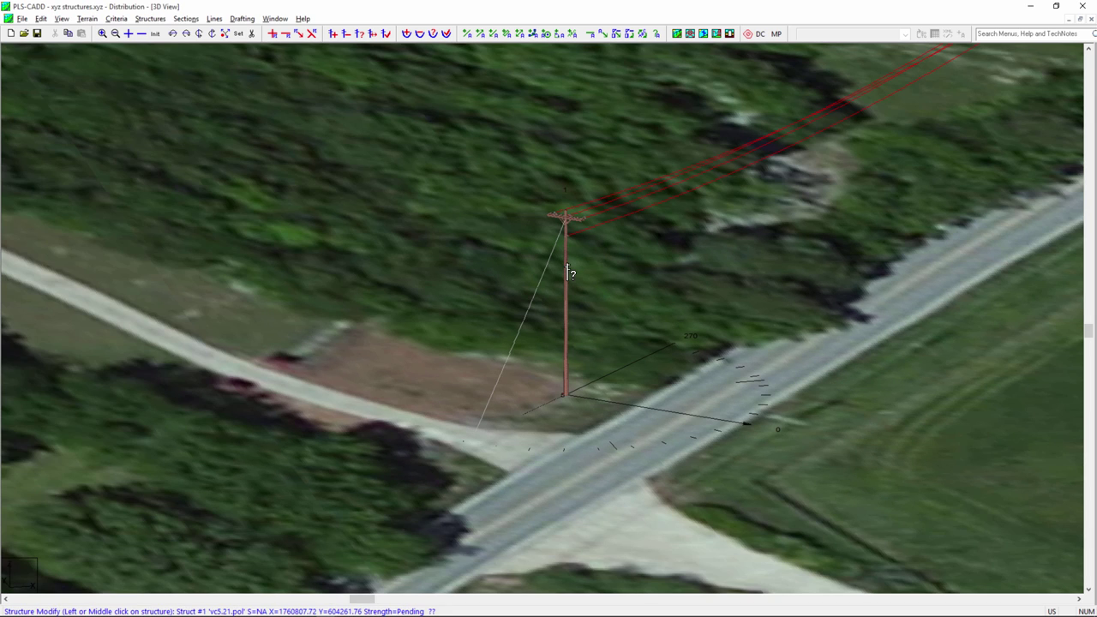
key(Right)
key(Up)
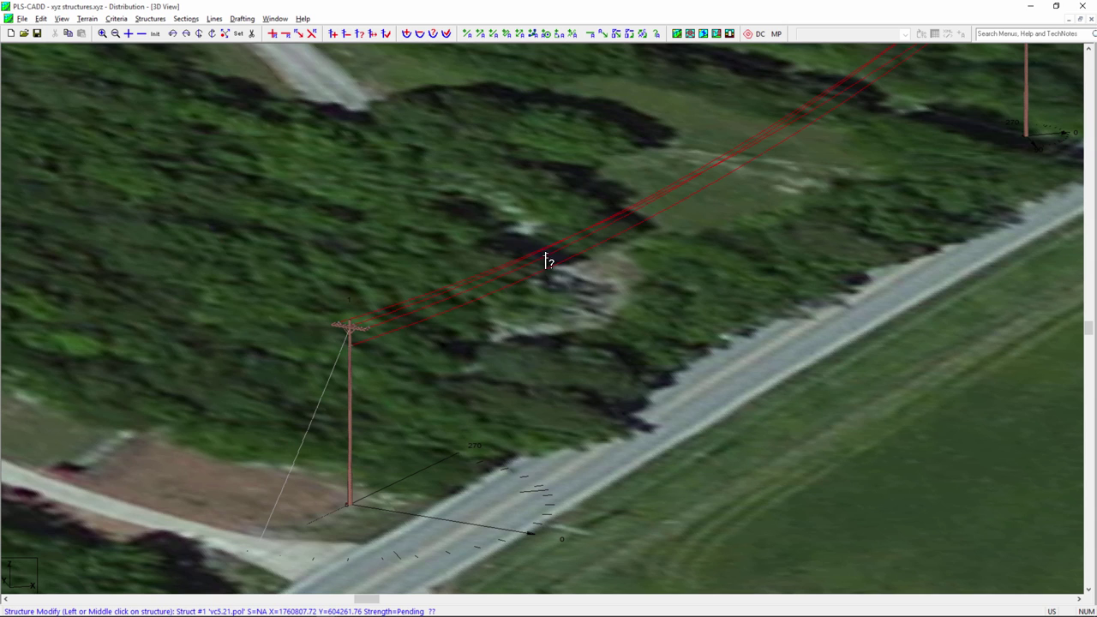
click(151, 19)
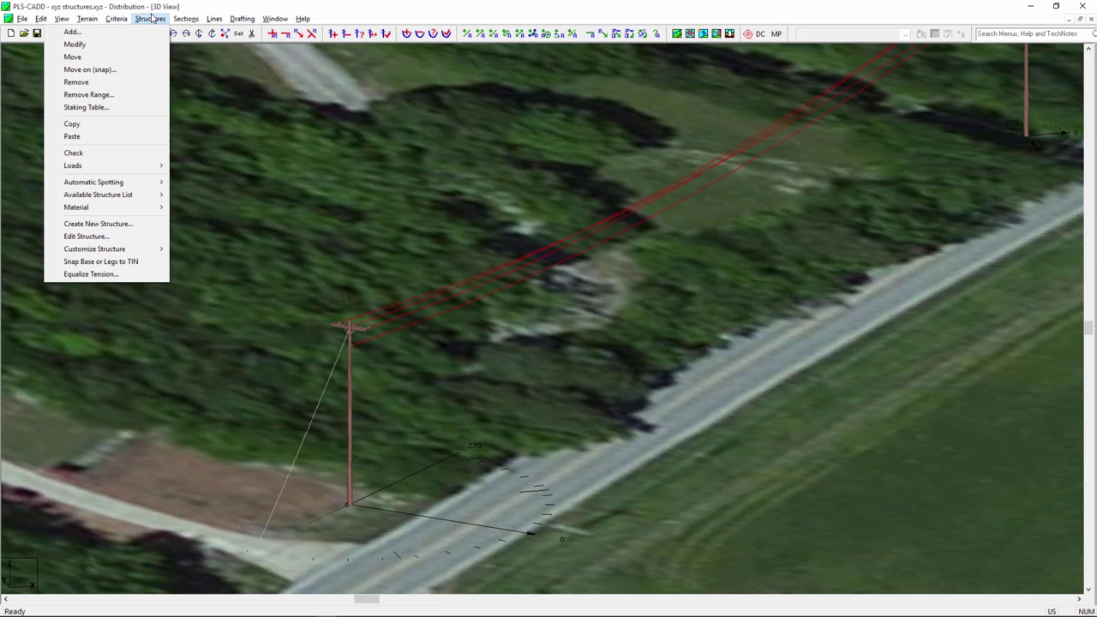
Start Move Arm Perpendicular to Wire to turn structure 1's crossarm
mouse_move(134, 250)
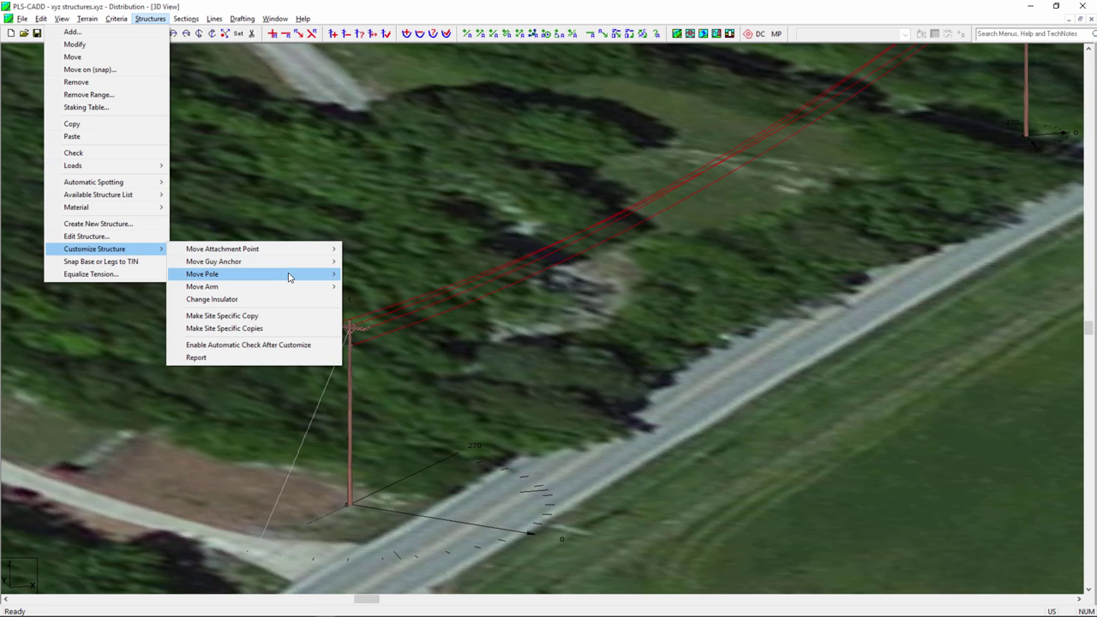
mouse_move(289, 277)
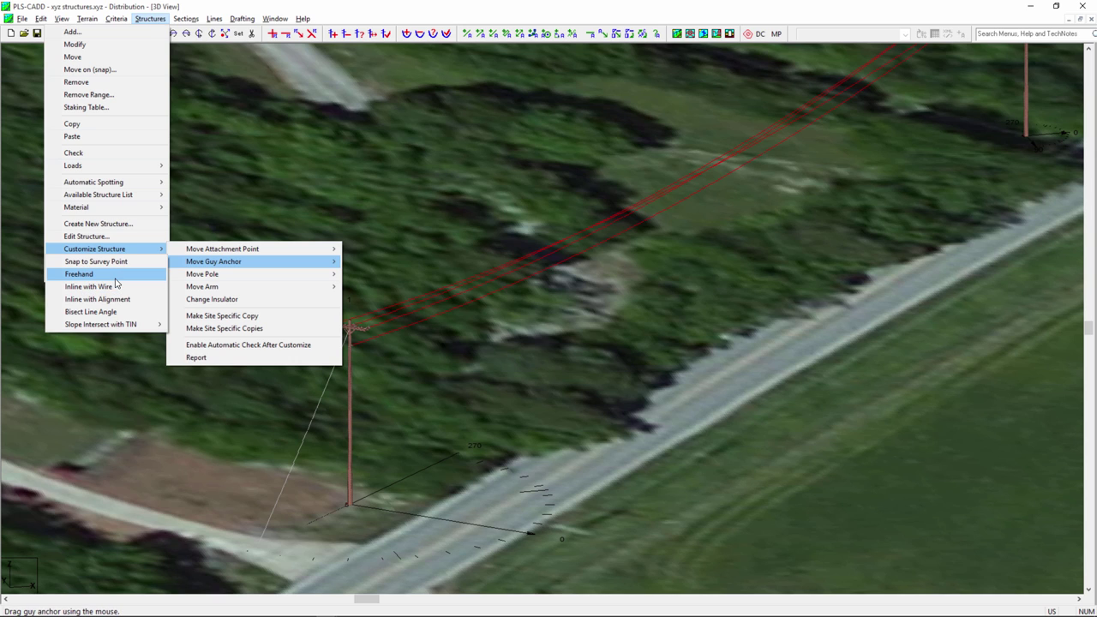
mouse_move(228, 293)
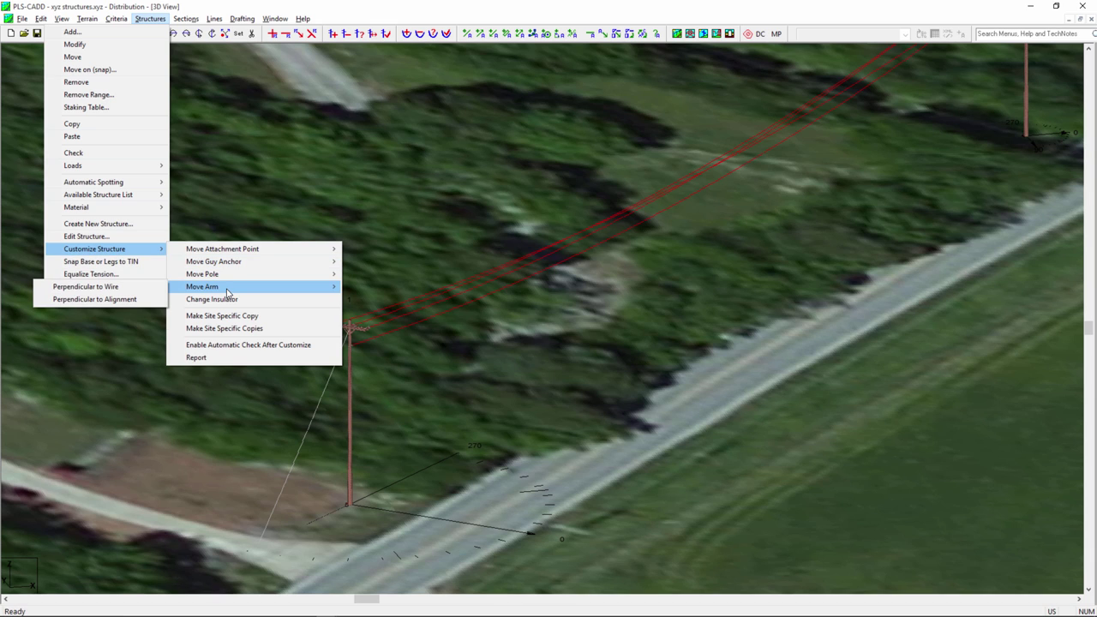
click(137, 290)
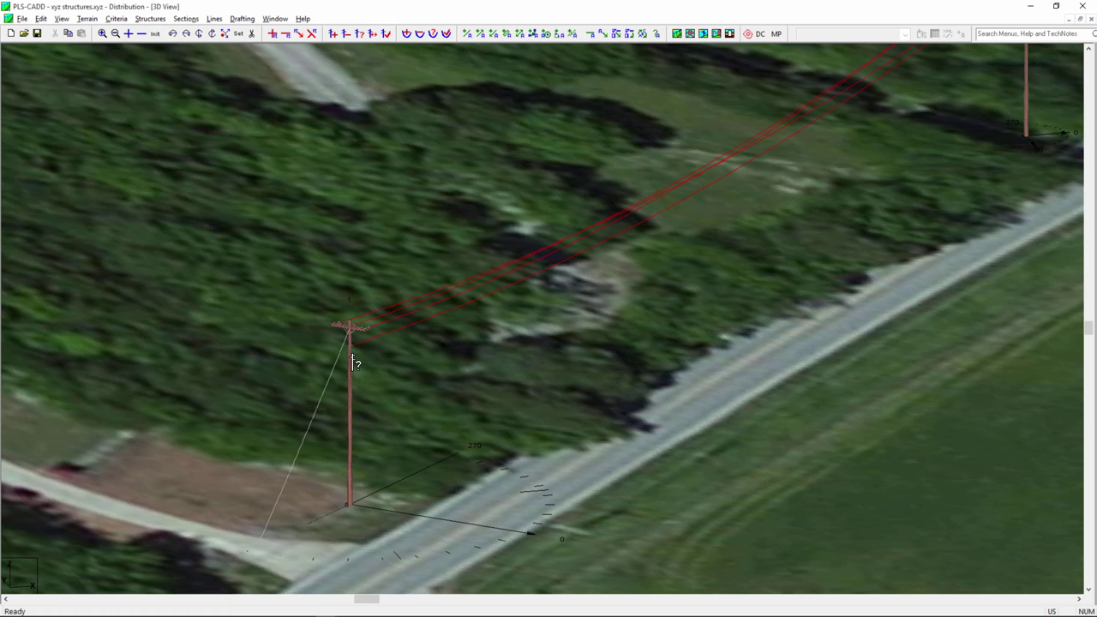
scroll(352, 364, down, 1)
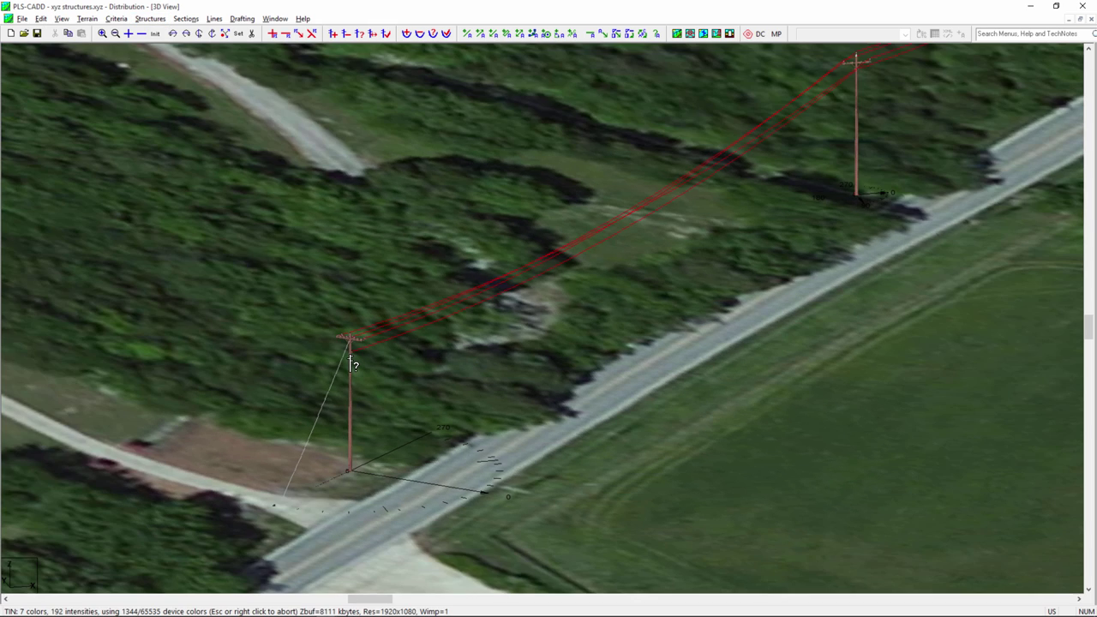
scroll(352, 364, down, 1)
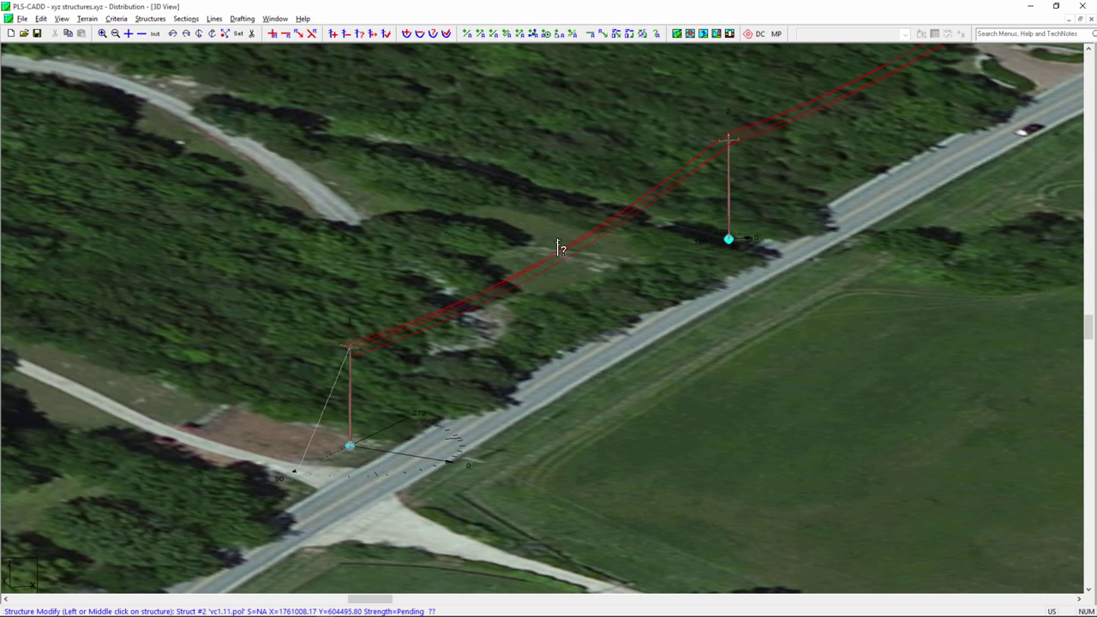
Drag structure 1's wire attachment to a new point with Swap Attachments, then switch to Google Earth Pro
click(187, 18)
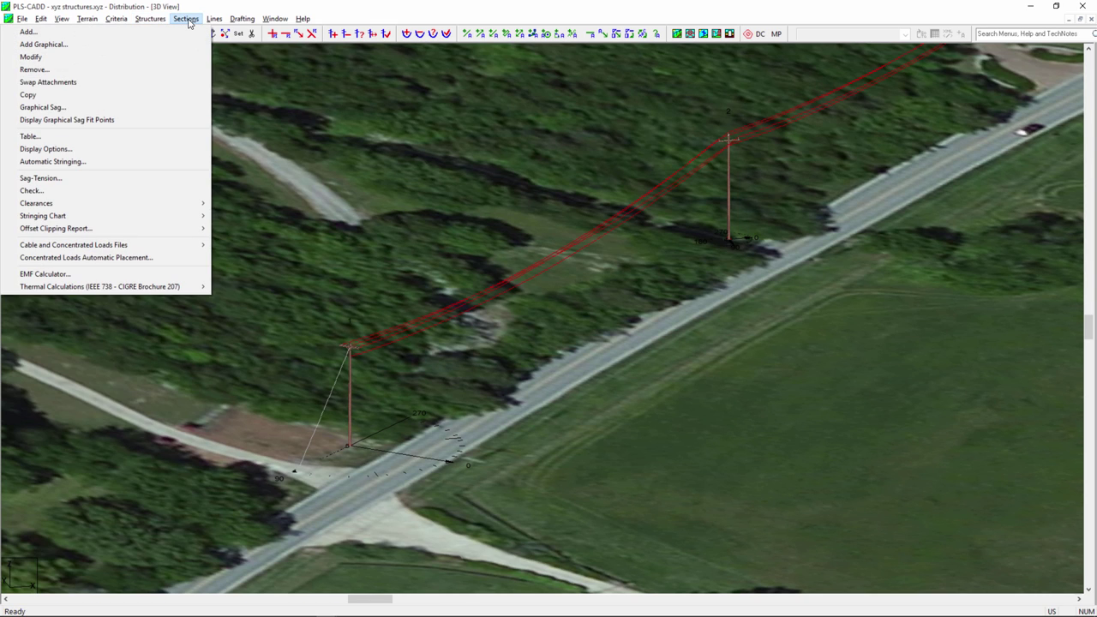
click(76, 82)
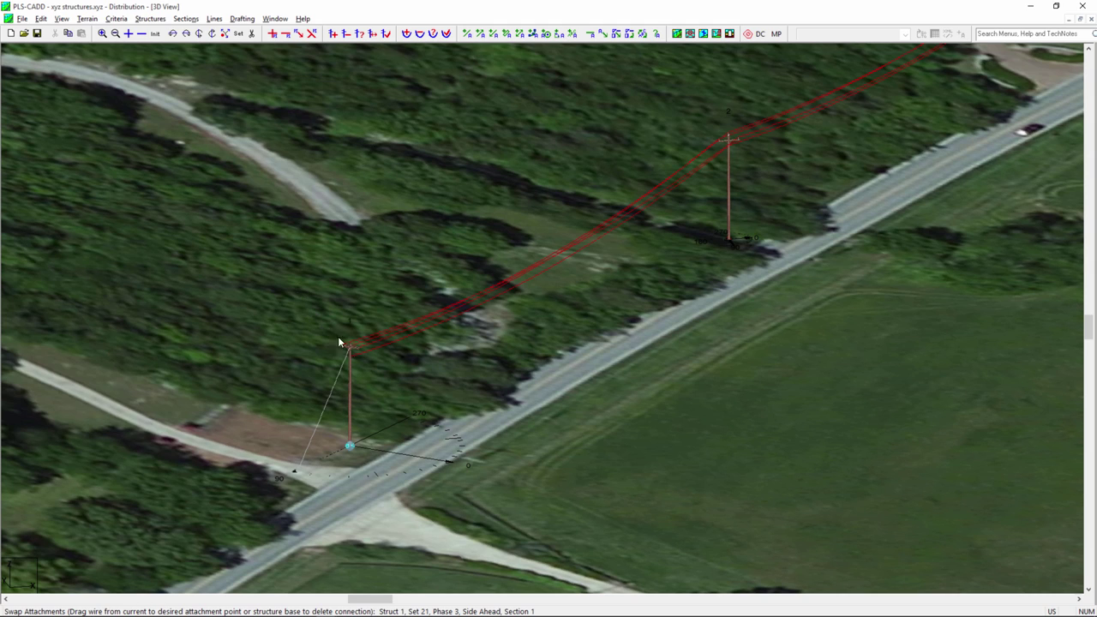
click(368, 358)
drag(405, 339, 508, 315)
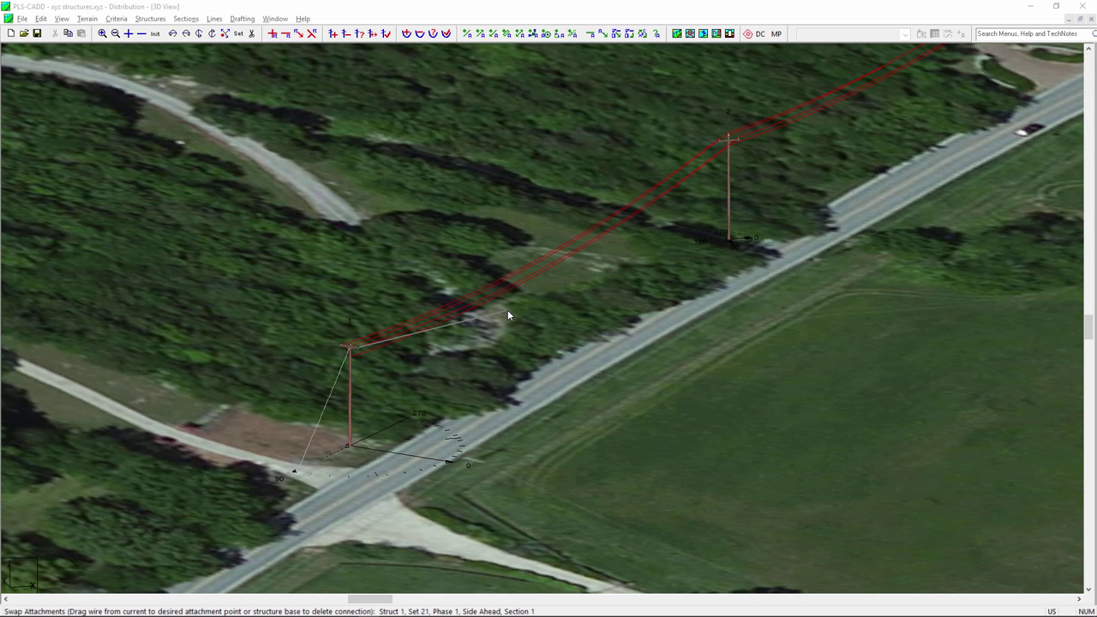
key(alt+Tab)
key(alt+Tab)
key(alt+Tab)
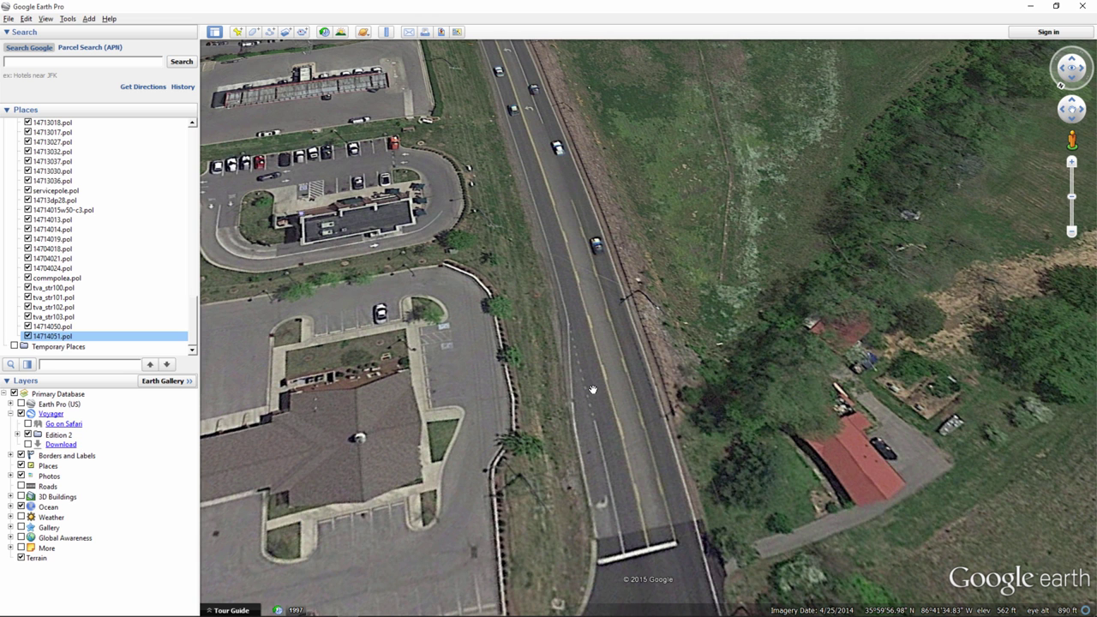
Add a placemark named 'Pole' beside the road
click(237, 32)
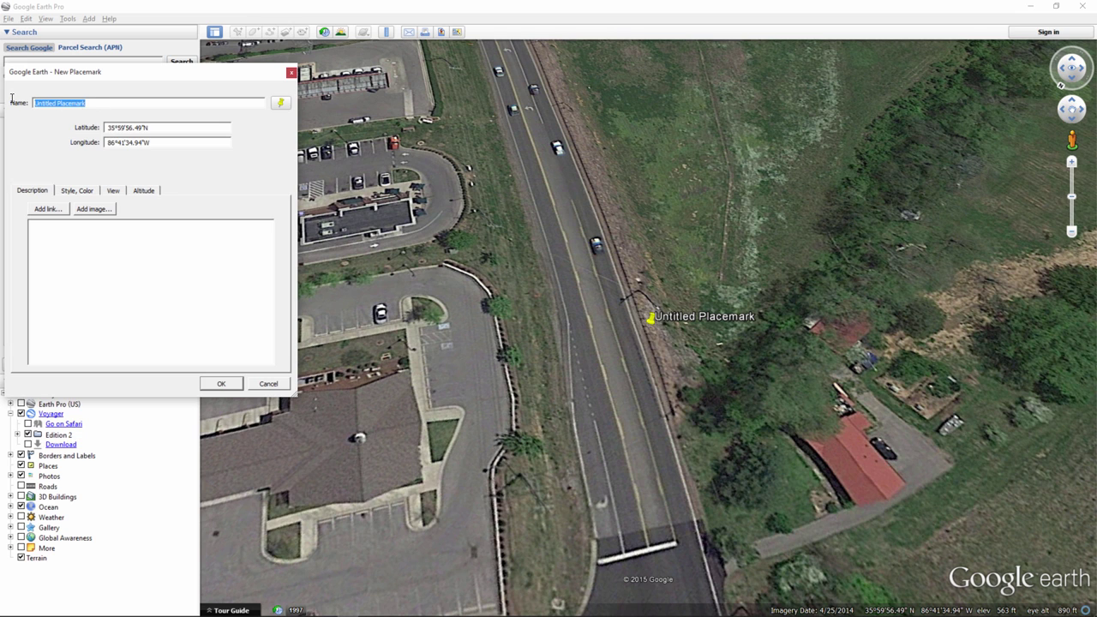
text(Pole)
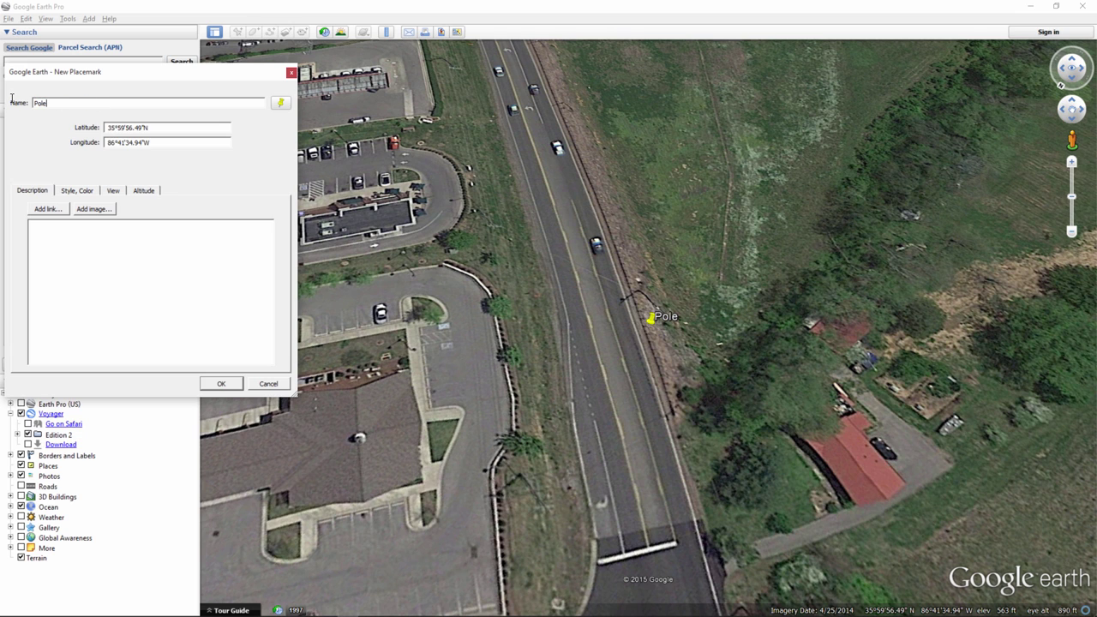
click(235, 383)
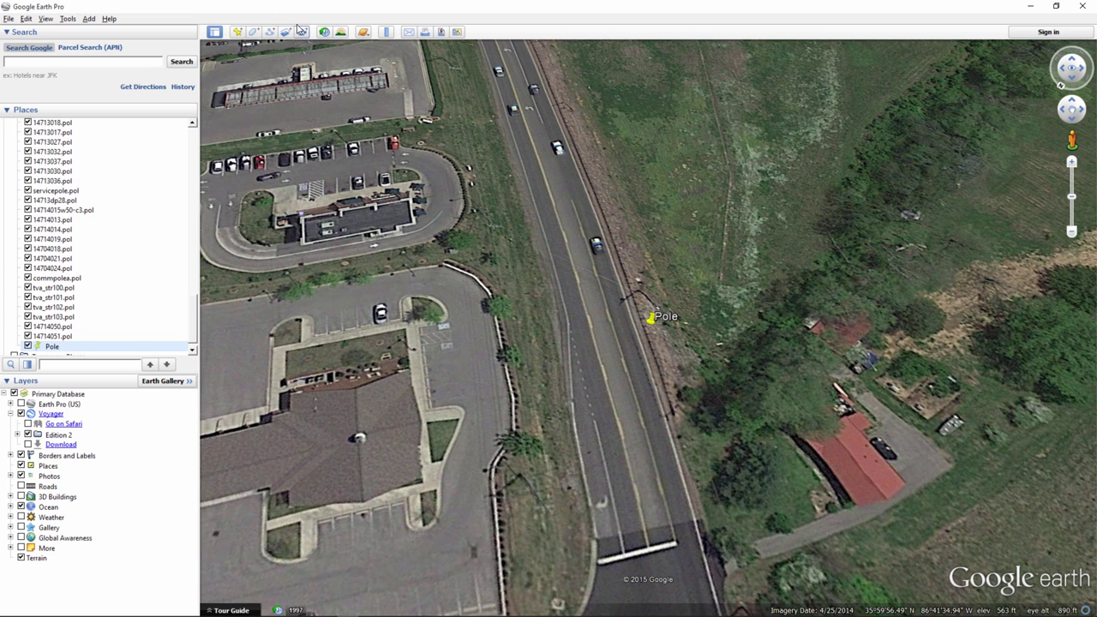
Add a 'Street Light' placemark at the parking lot's edge, then fly to 14714014.pol
click(237, 33)
text(Street Light)
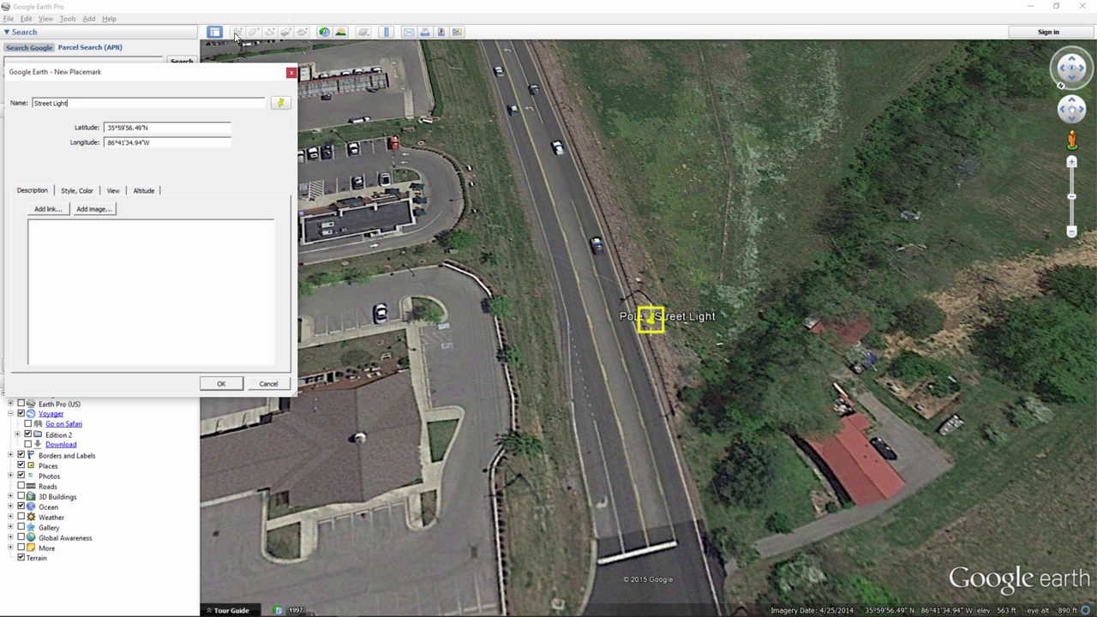
drag(651, 322, 529, 283)
drag(426, 277, 403, 270)
click(220, 383)
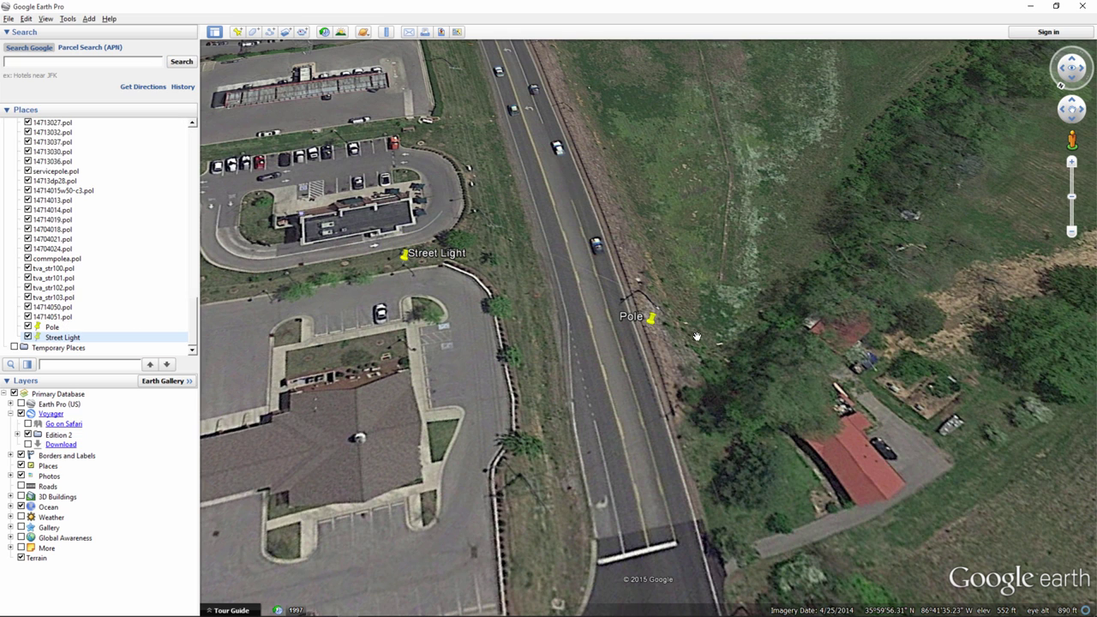
double_click(58, 211)
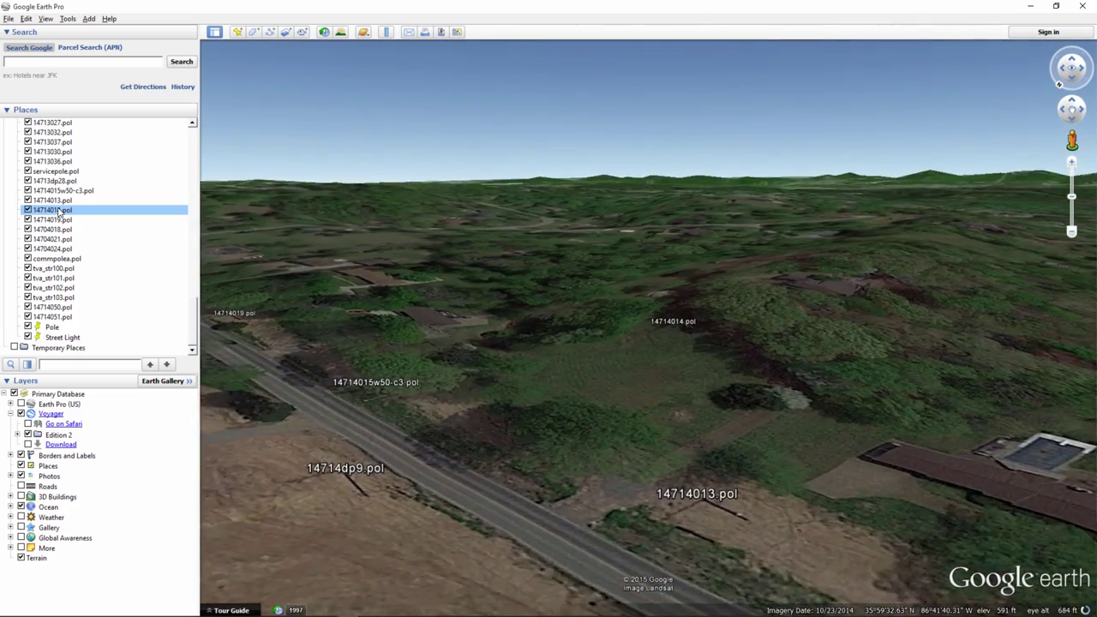
Pan the 3D view to bring the road intersection and its parcel labels into view
drag(455, 394, 400, 308)
drag(536, 385, 344, 343)
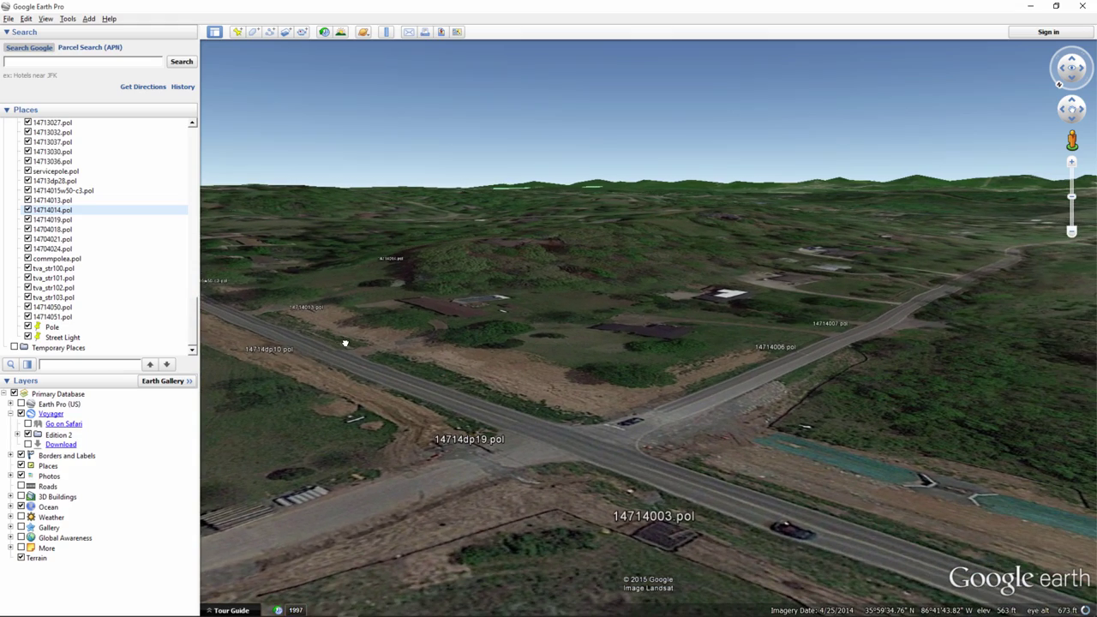
click(192, 315)
drag(192, 315, 193, 240)
Begin saving the Structure locations folder, cancel, and return to PLS-CADD
right_click(90, 147)
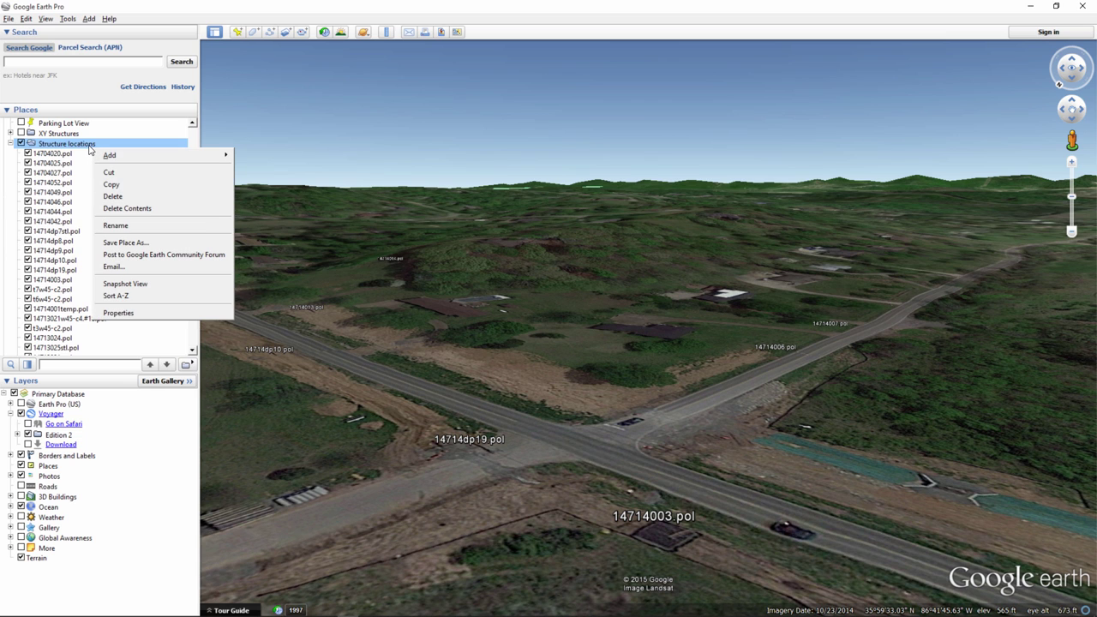
click(125, 243)
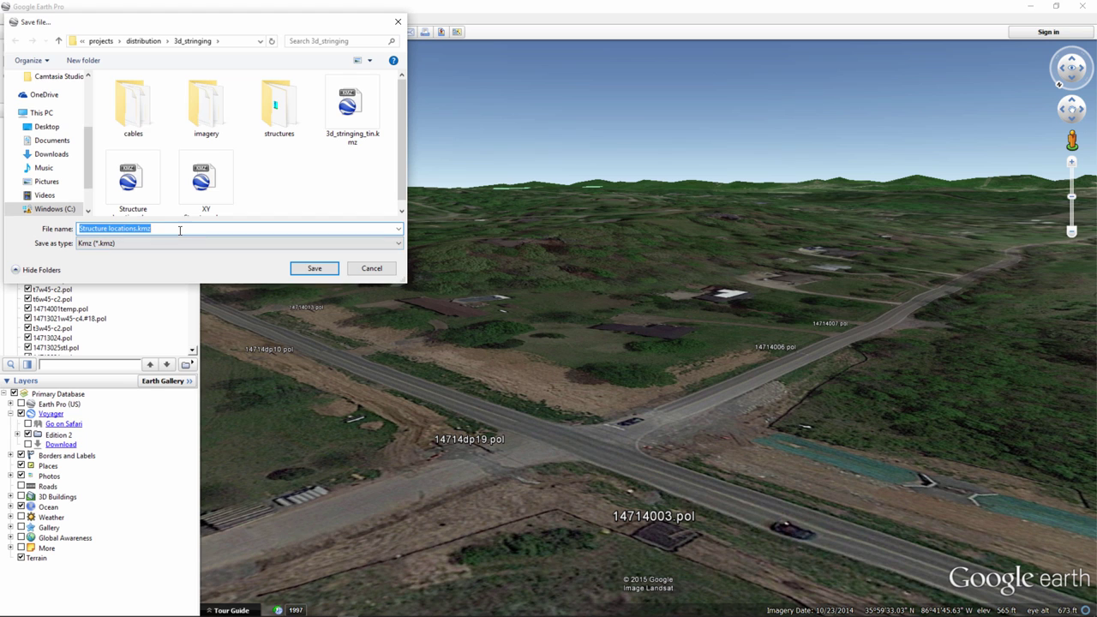
click(370, 269)
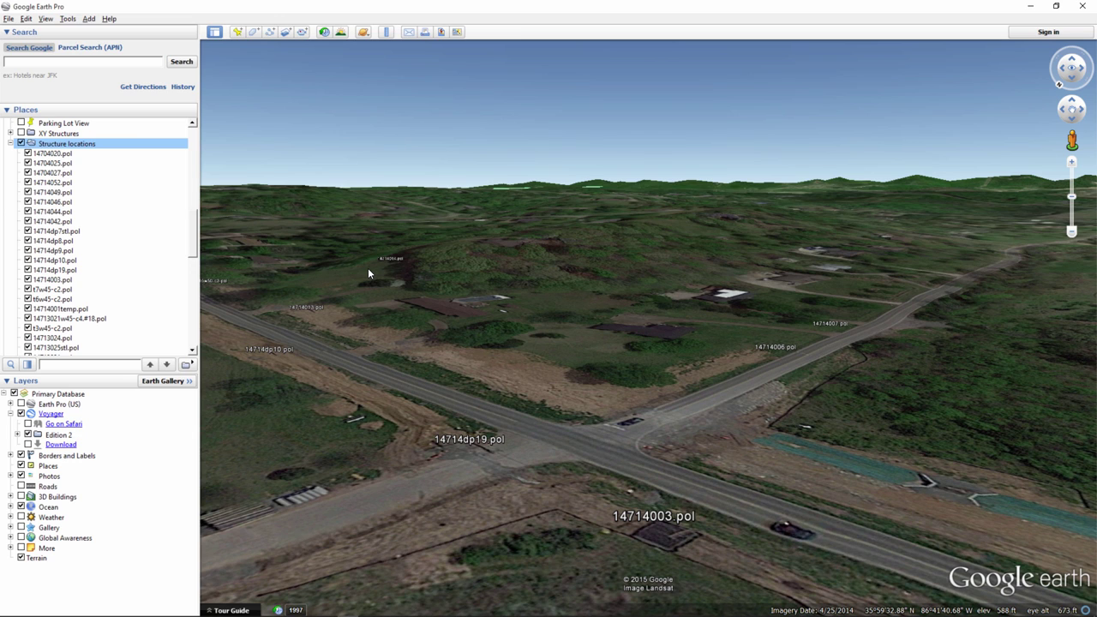
key(alt+Tab)
key(Tab)
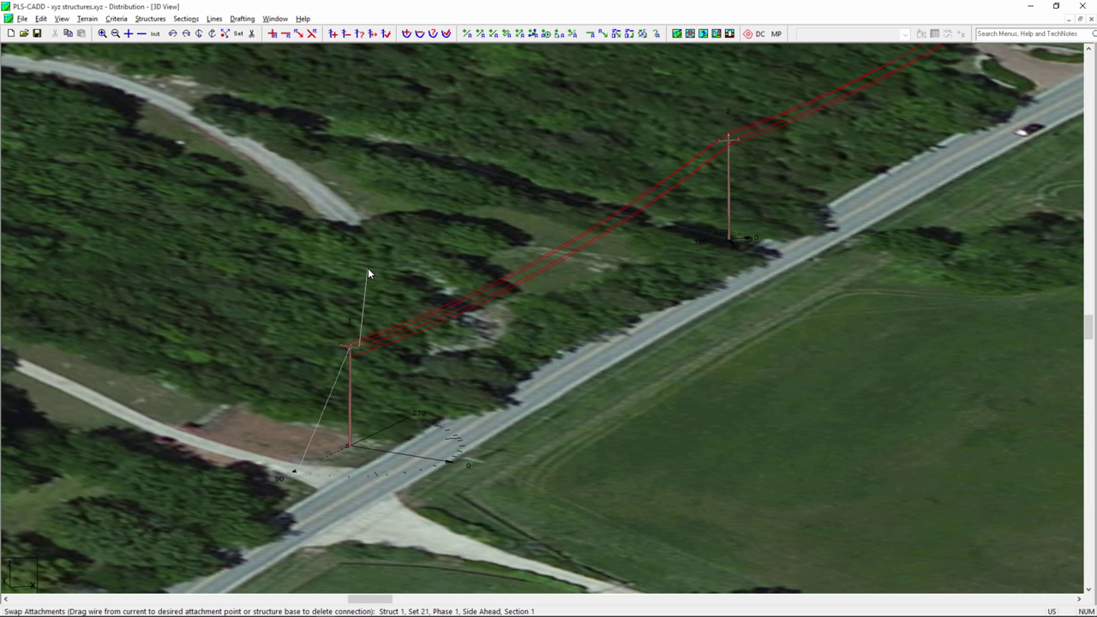
Remove all structures and their strung wires with Structures > Remove Range
click(149, 19)
click(88, 94)
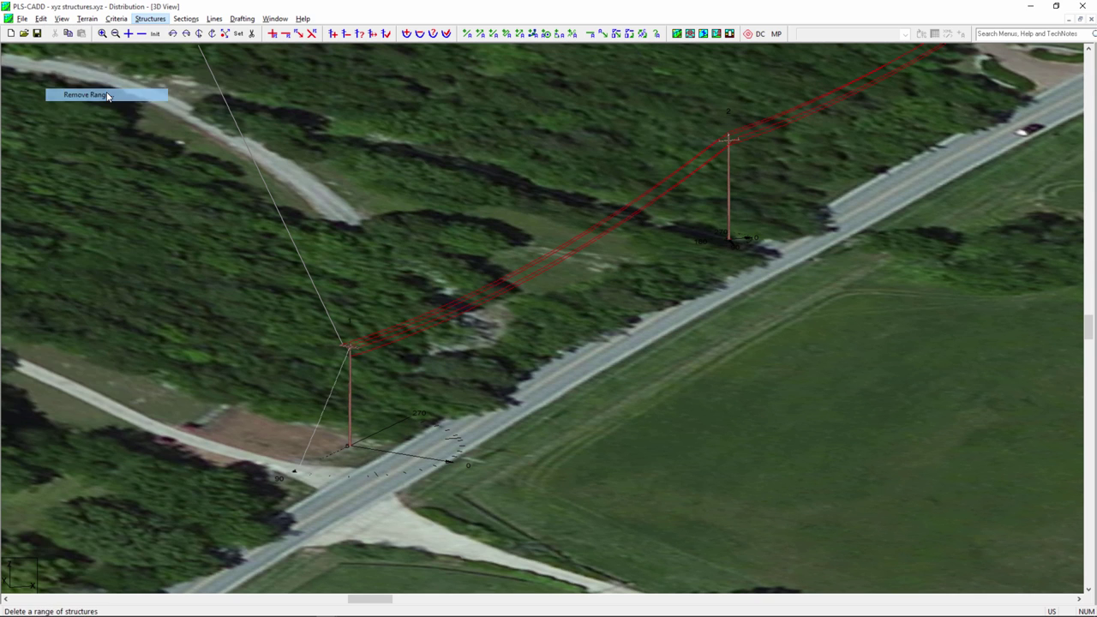
click(111, 177)
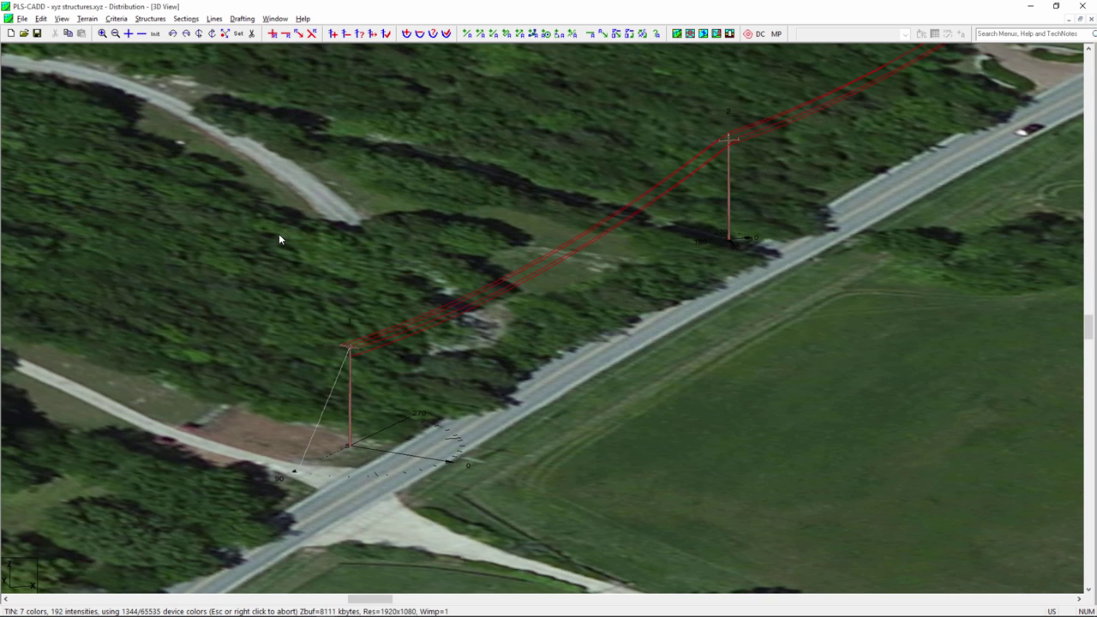
scroll(278, 239, down, 2)
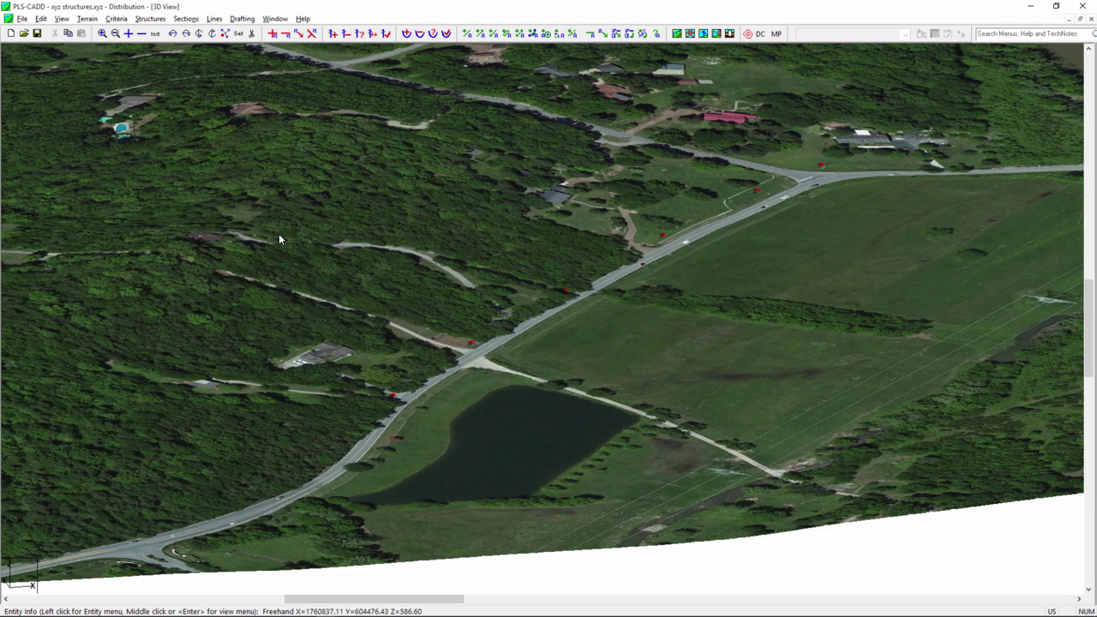
Bring up the Terrain Merge Points from External File options
click(88, 18)
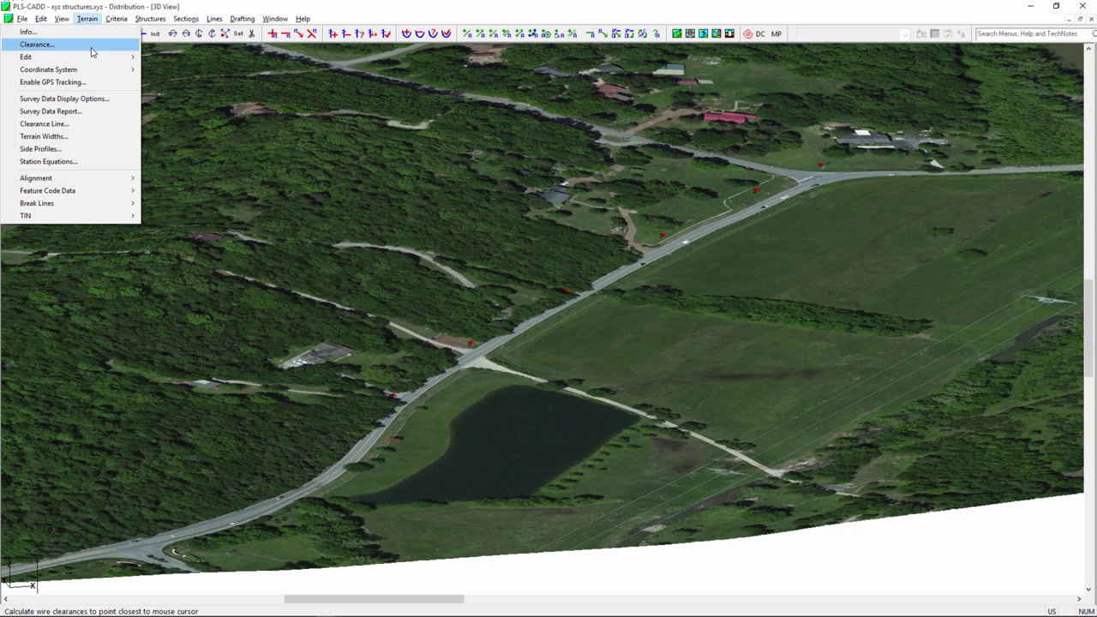
mouse_move(88, 56)
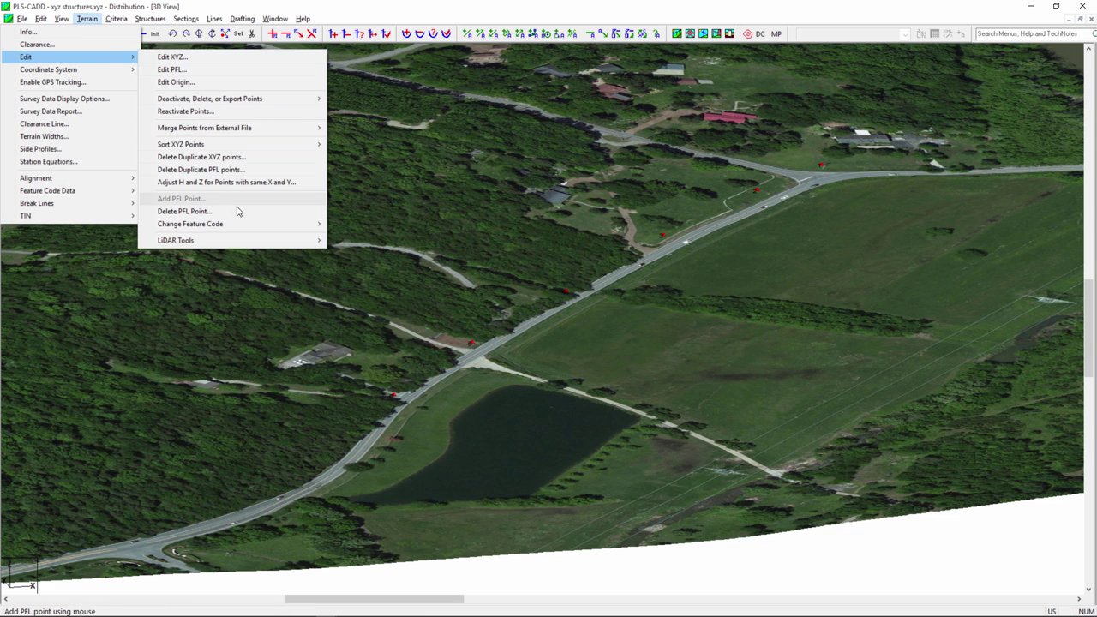
mouse_move(208, 129)
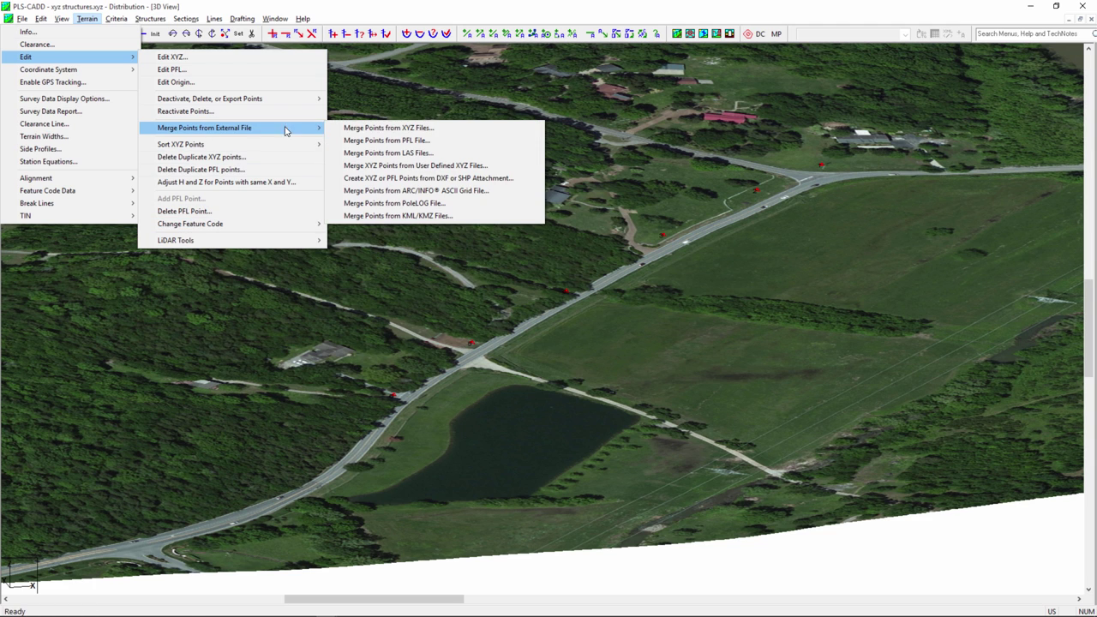
Merge points from Structure locations.kmz, keeping the 10 Structure feature code
click(433, 217)
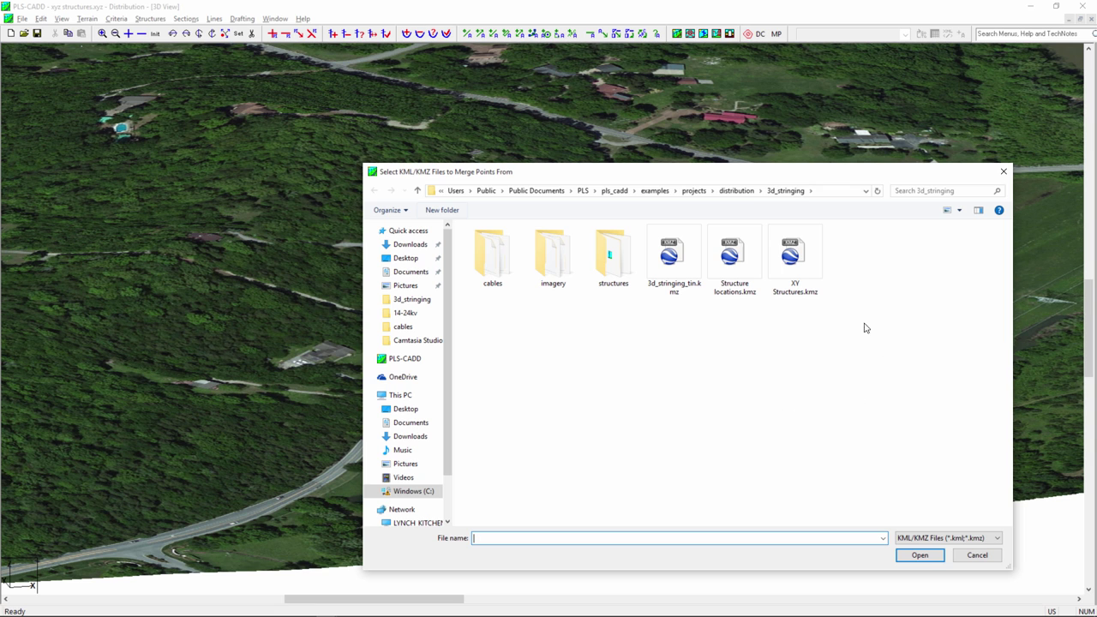
double_click(731, 255)
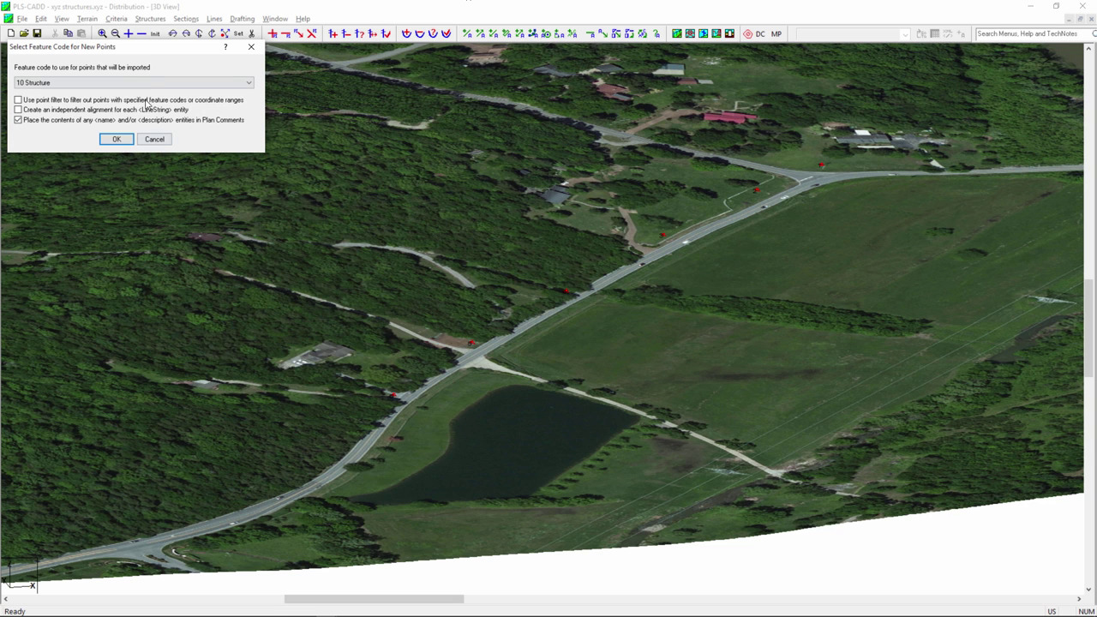
click(143, 83)
drag(250, 126, 235, 102)
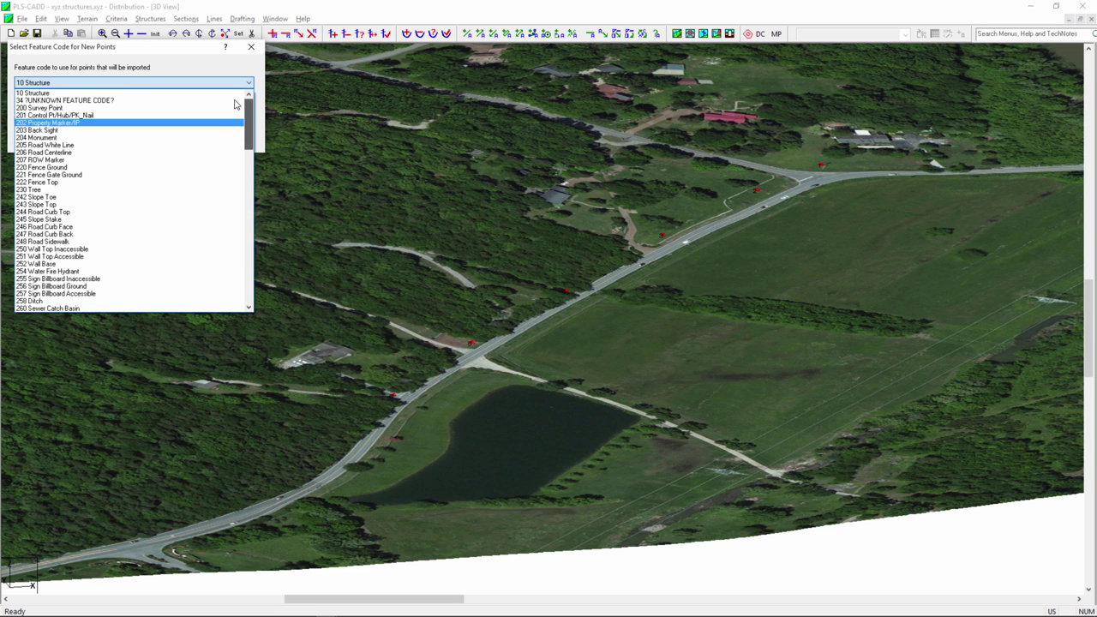
click(33, 94)
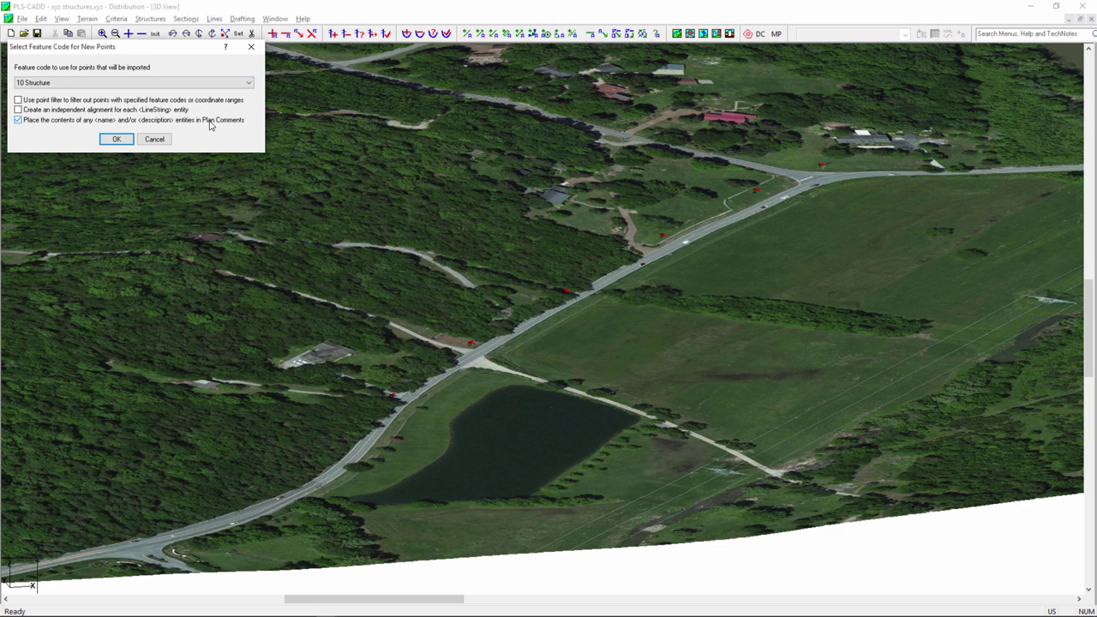
Check the Structure locations placemarks in Google Earth Pro and return to PLS-CADD
key(alt+Tab)
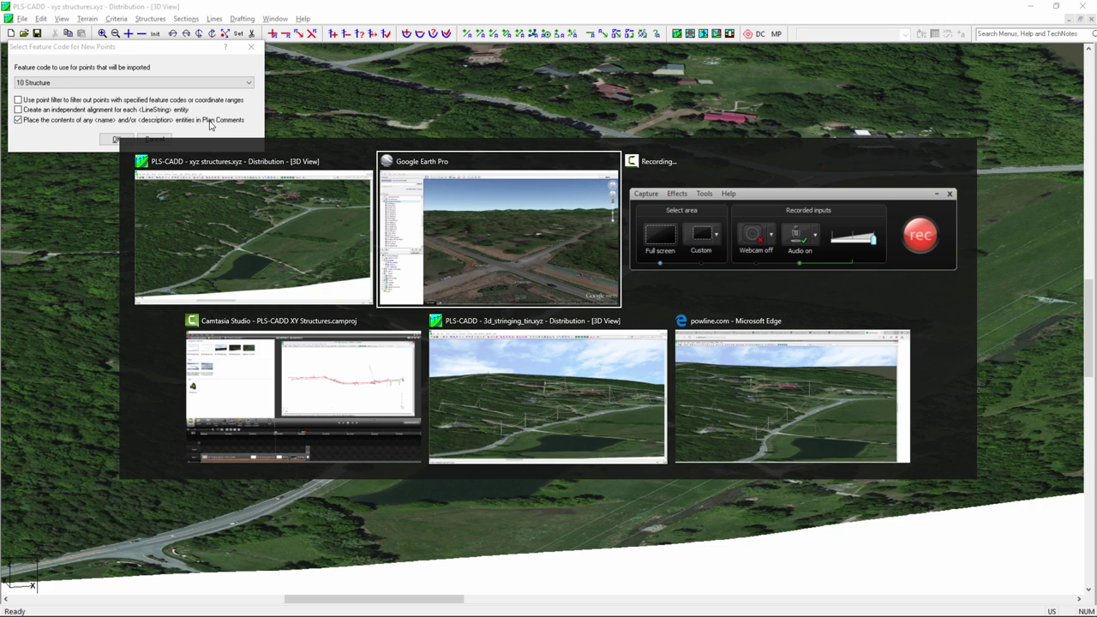
key(alt+Tab)
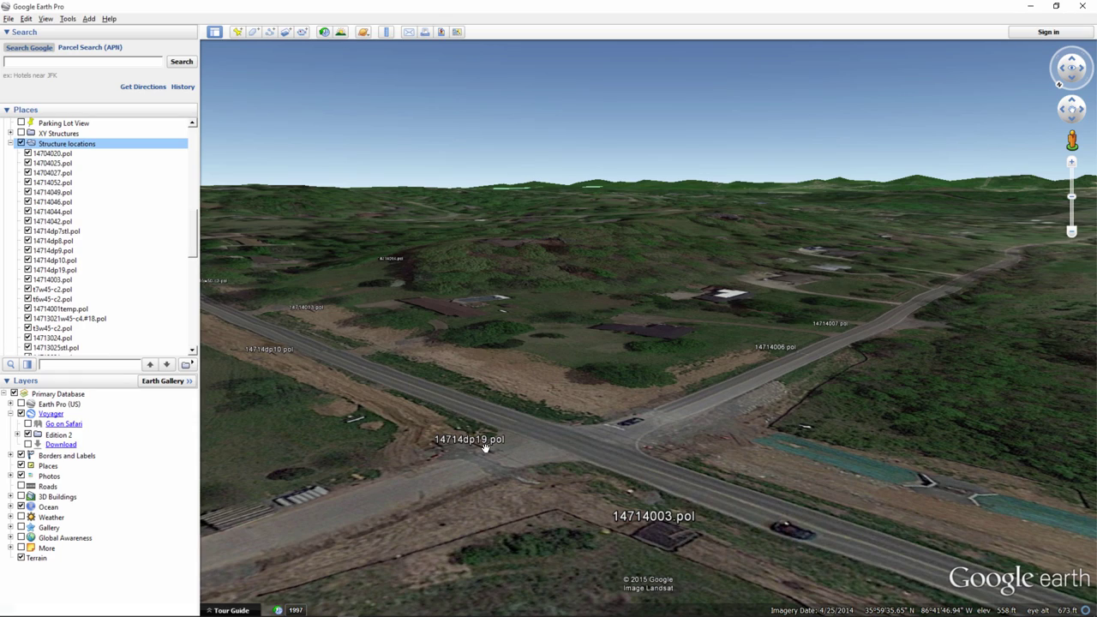
key(alt+Tab)
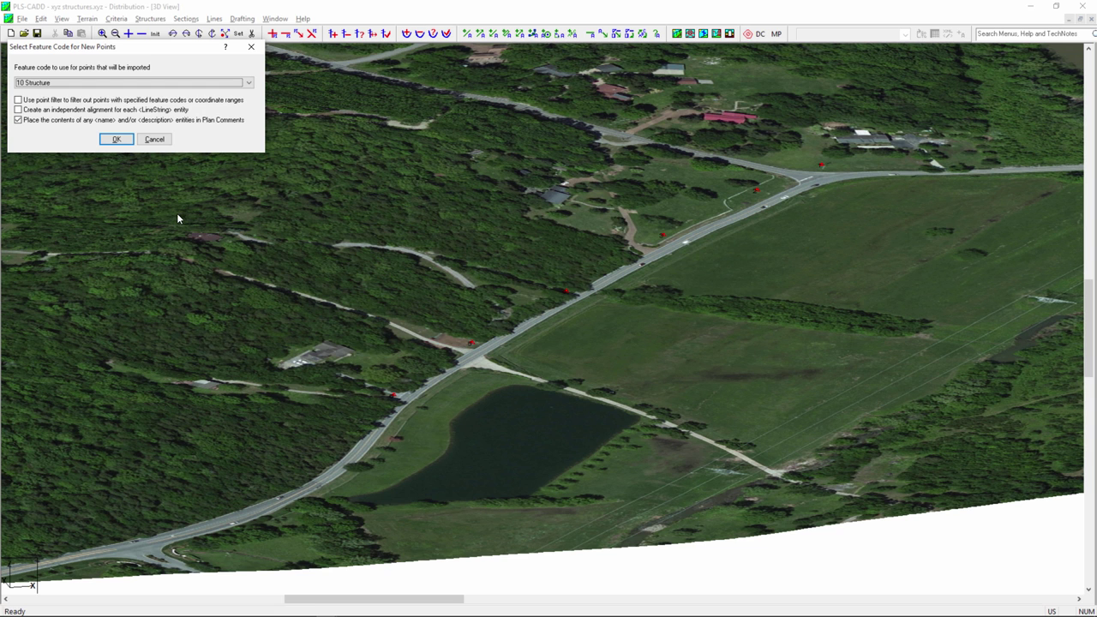
Import the 61 KMZ placemarks as structure points and zoom in on them
click(116, 140)
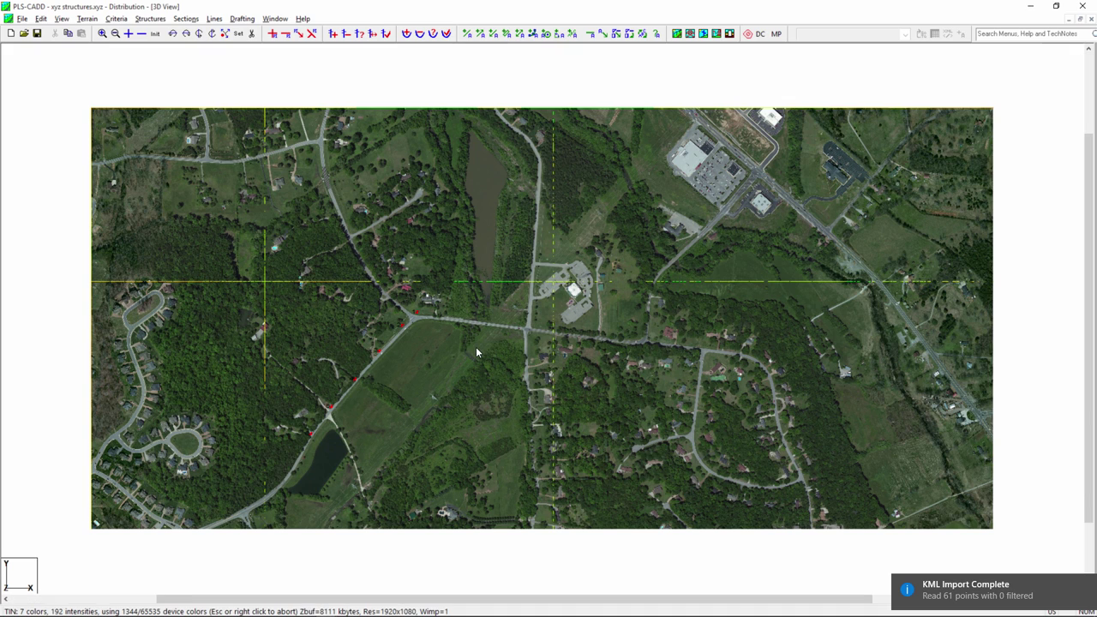
scroll(432, 340, up, 1)
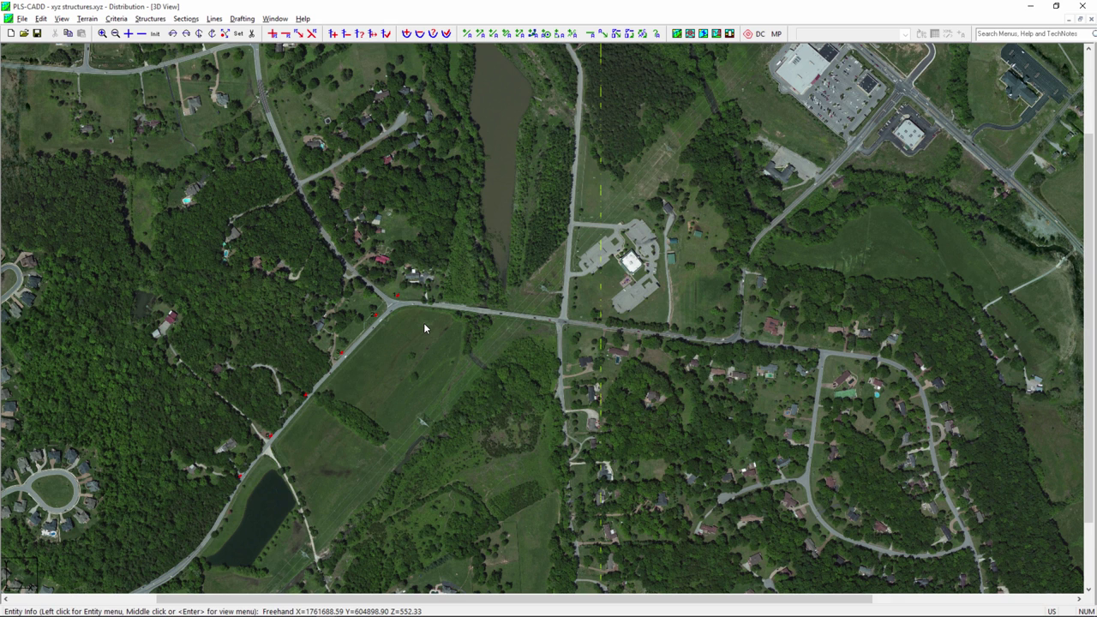
click(86, 19)
mouse_move(80, 218)
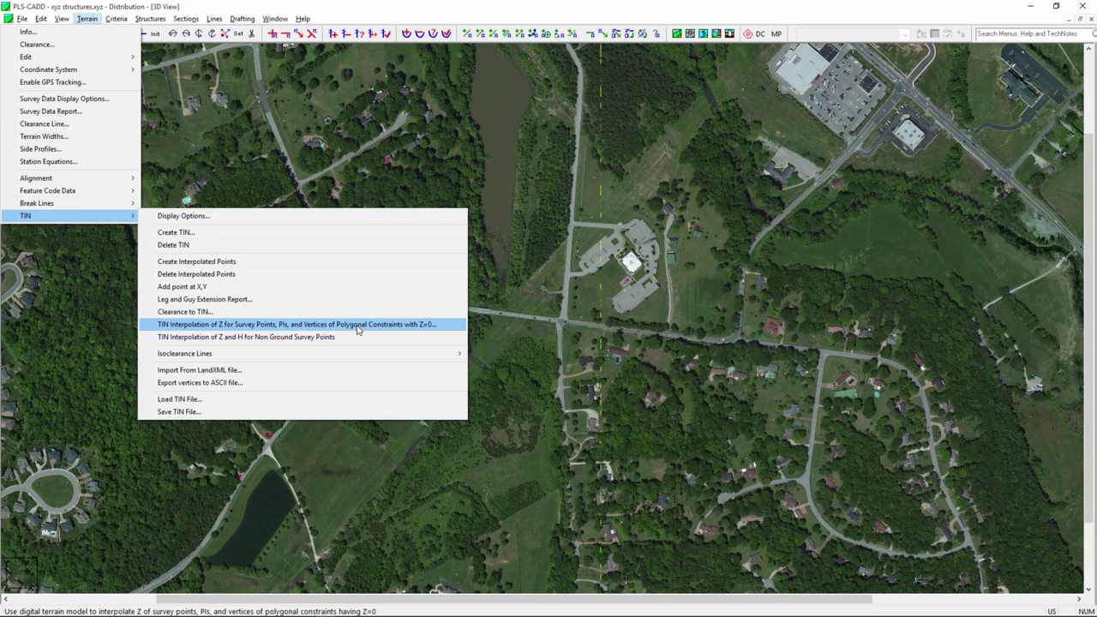
Replace the 61 zero elevations with TIN-interpolated ground elevations
click(358, 328)
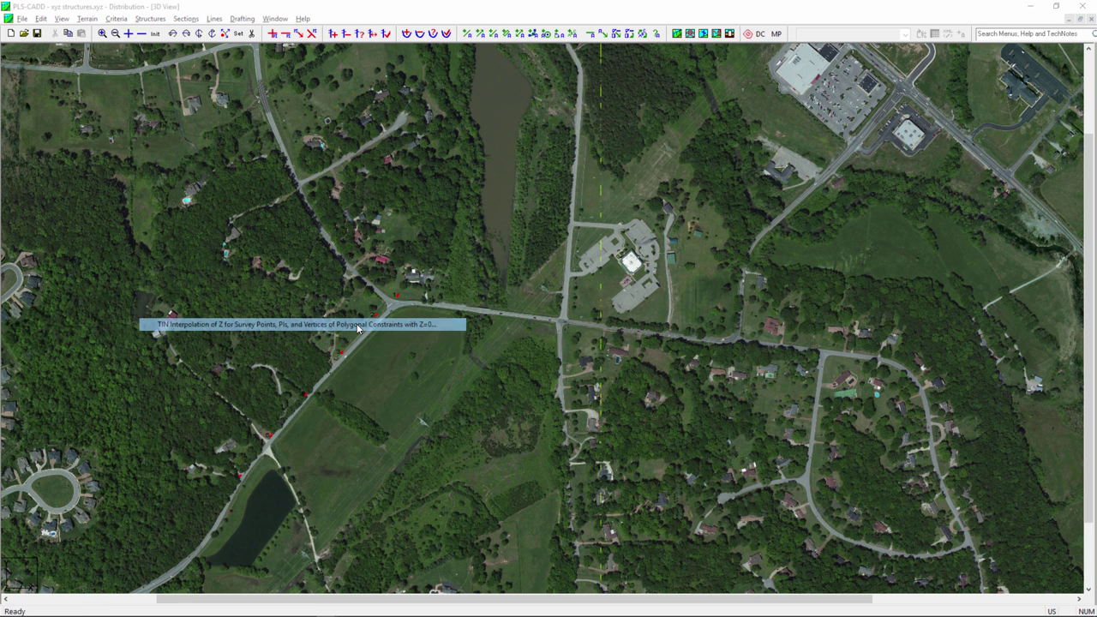
click(577, 344)
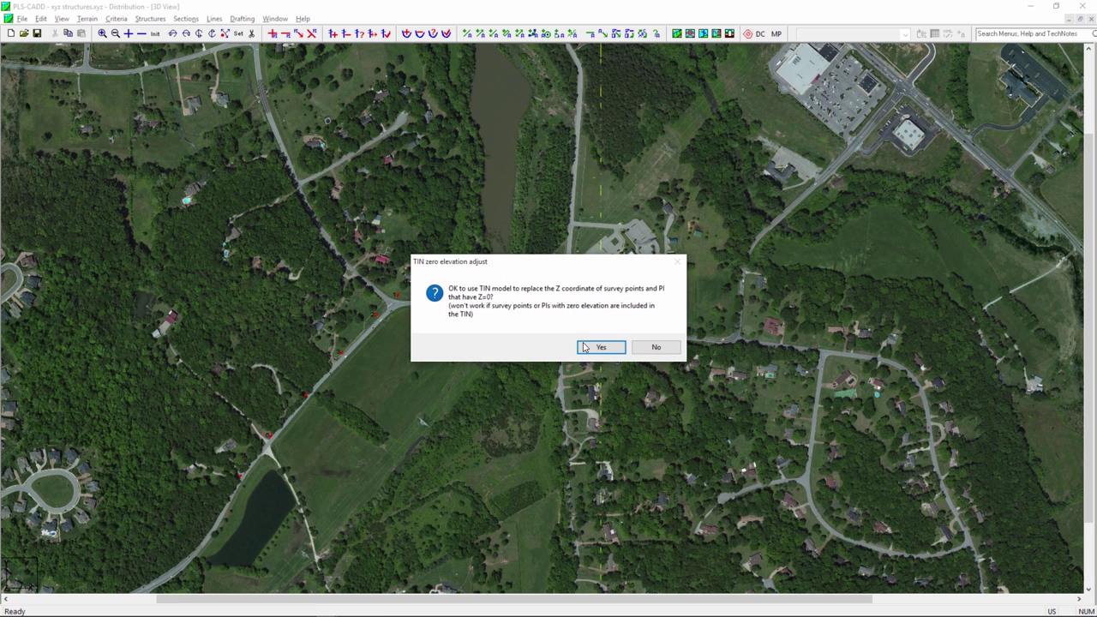
click(596, 347)
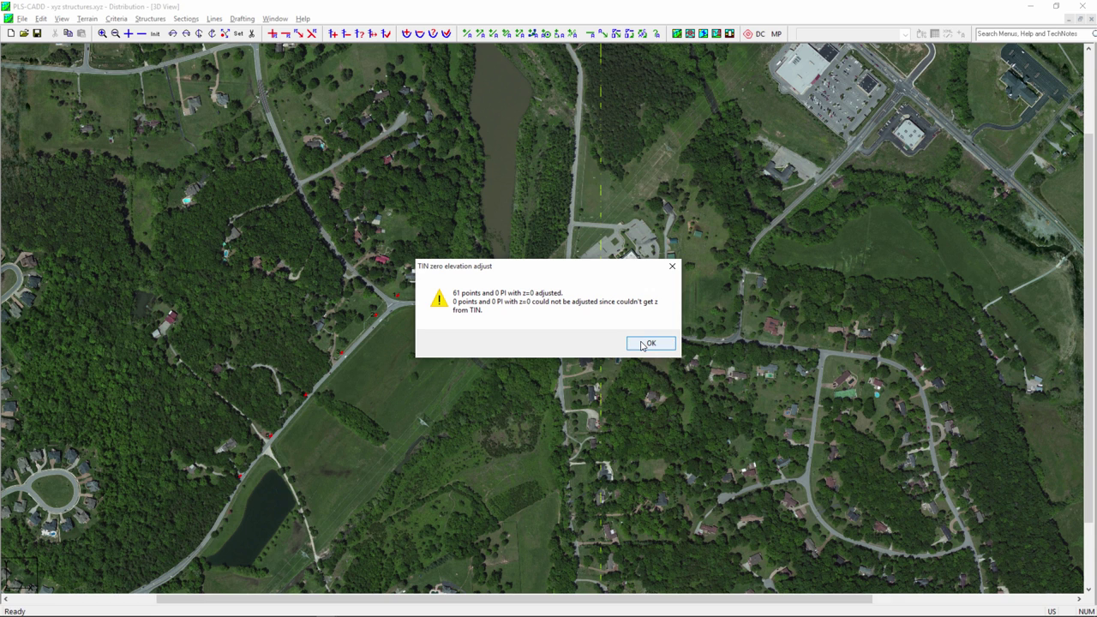
click(643, 345)
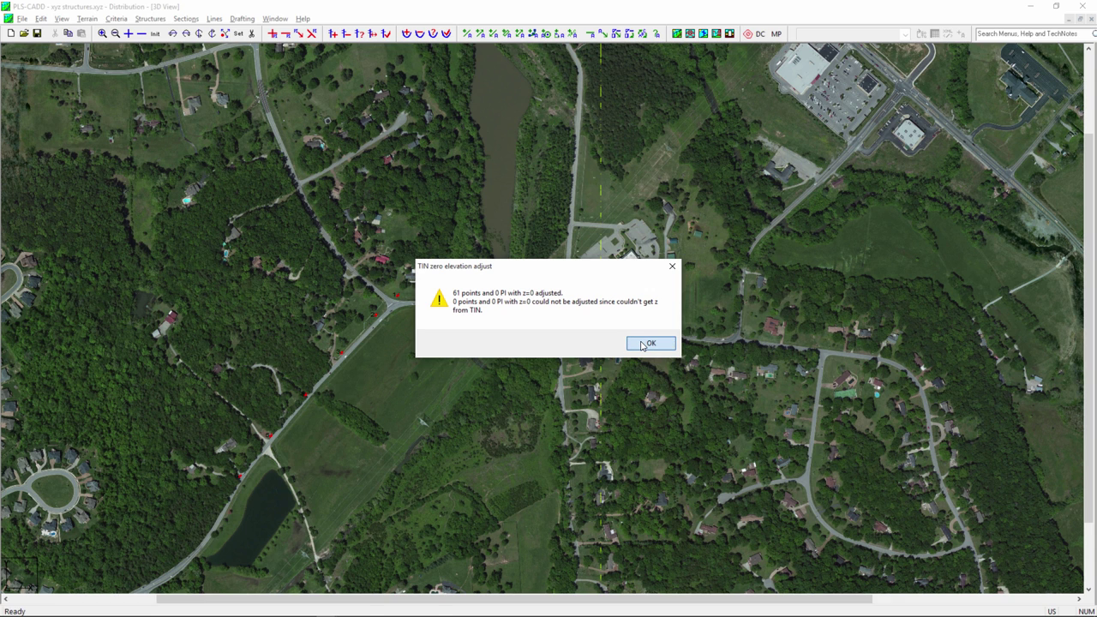